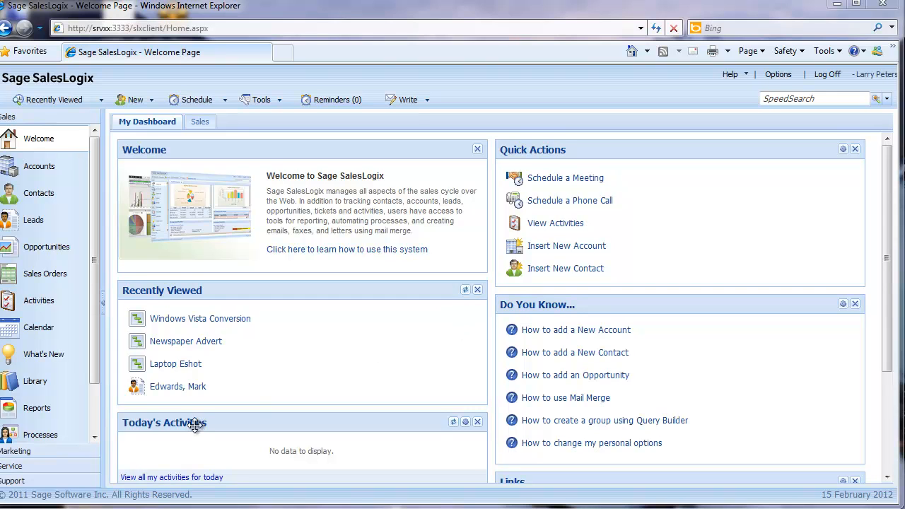
Show the Marketing area's campaigns list and open the Windows Vista Conversion campaign.
click(20, 453)
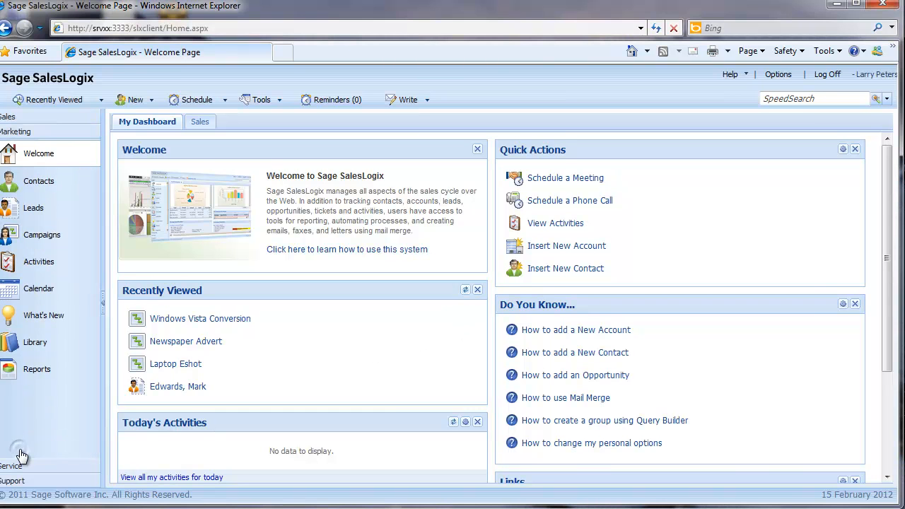
click(31, 240)
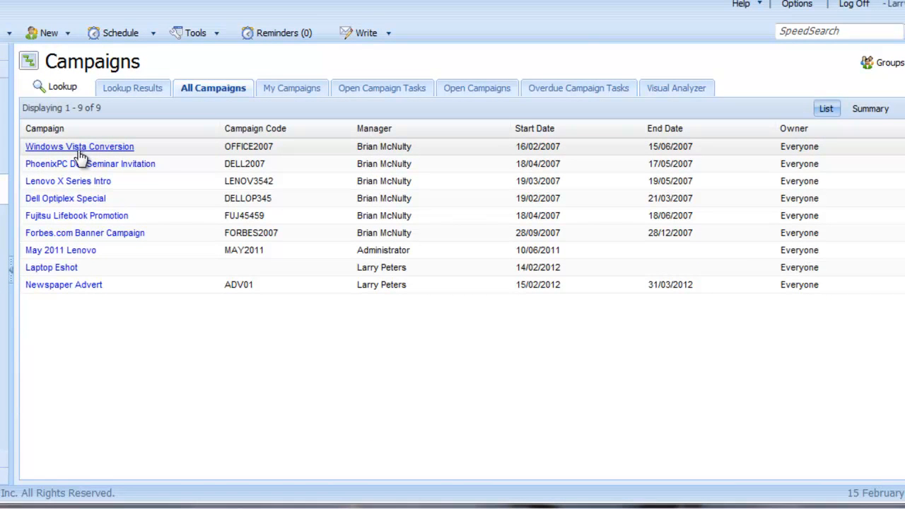
click(79, 153)
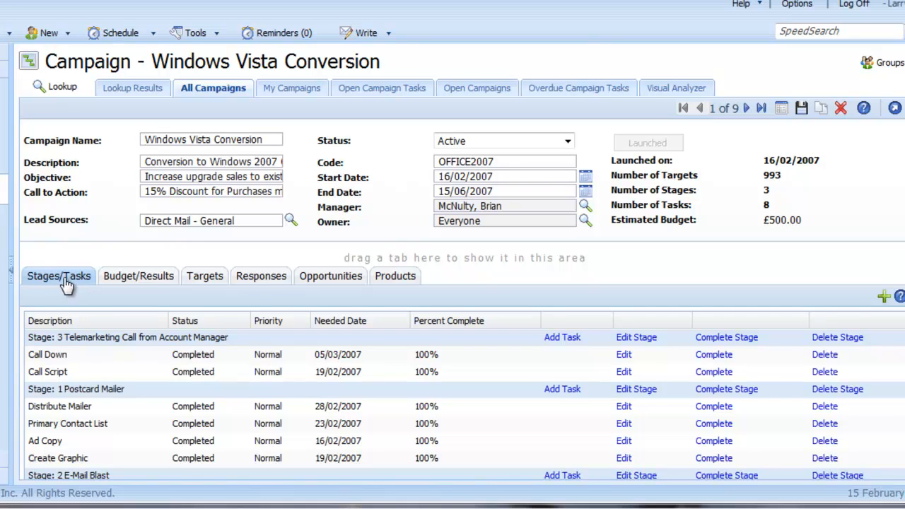
Review the Windows Vista Conversion campaign's budget and results figures and its list of targets.
click(140, 278)
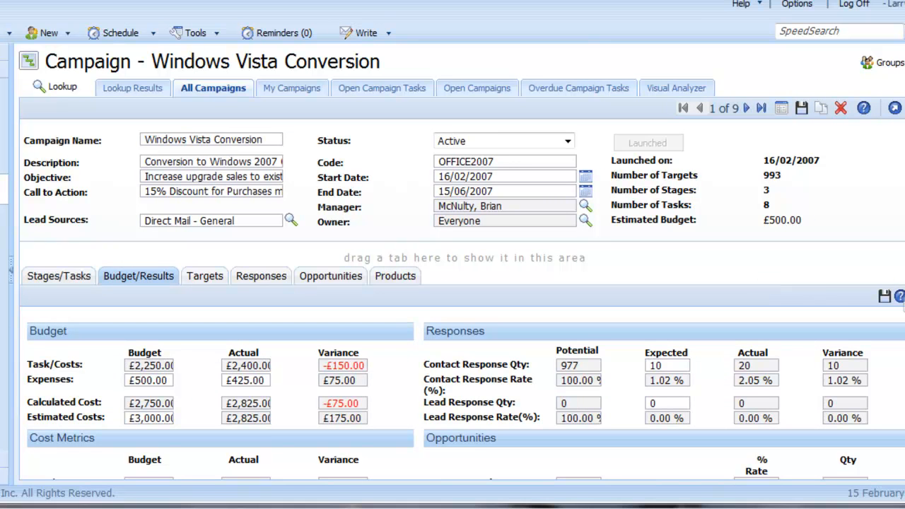
scroll(462, 289, down, 1)
scroll(462, 289, down, 2)
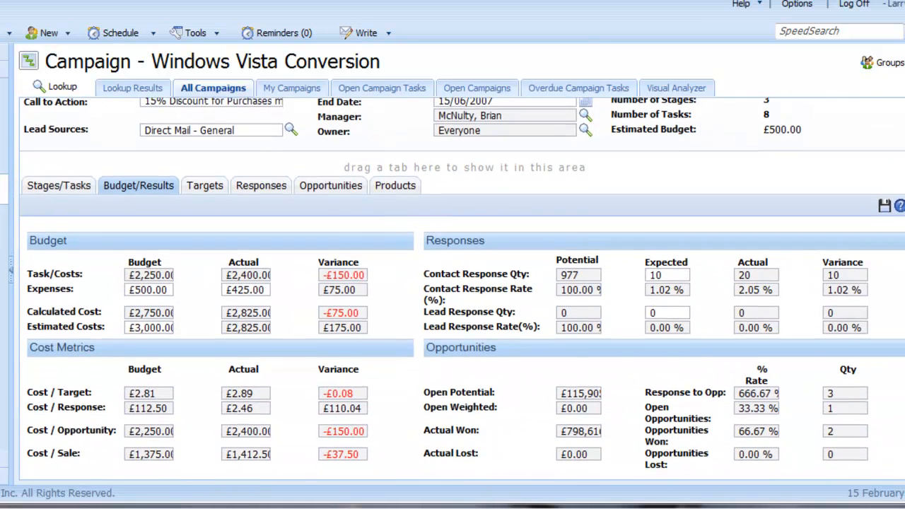
scroll(462, 289, up, 3)
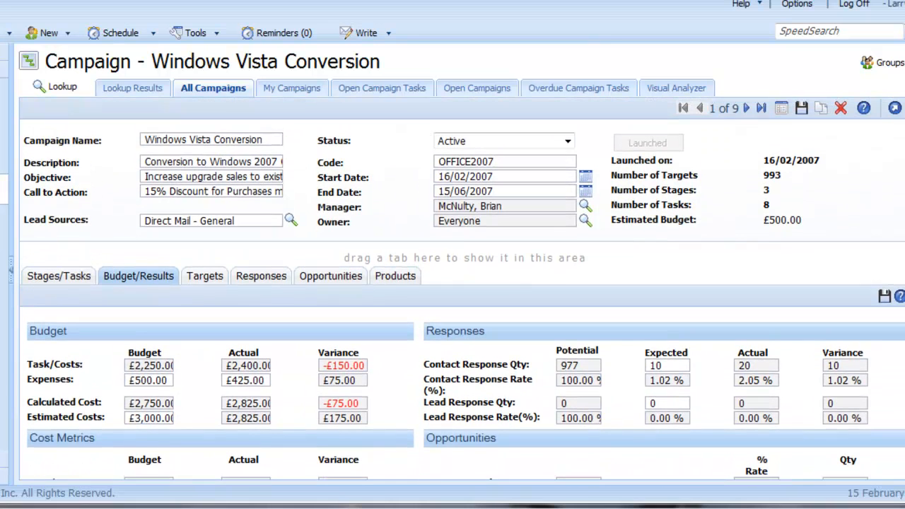
click(205, 277)
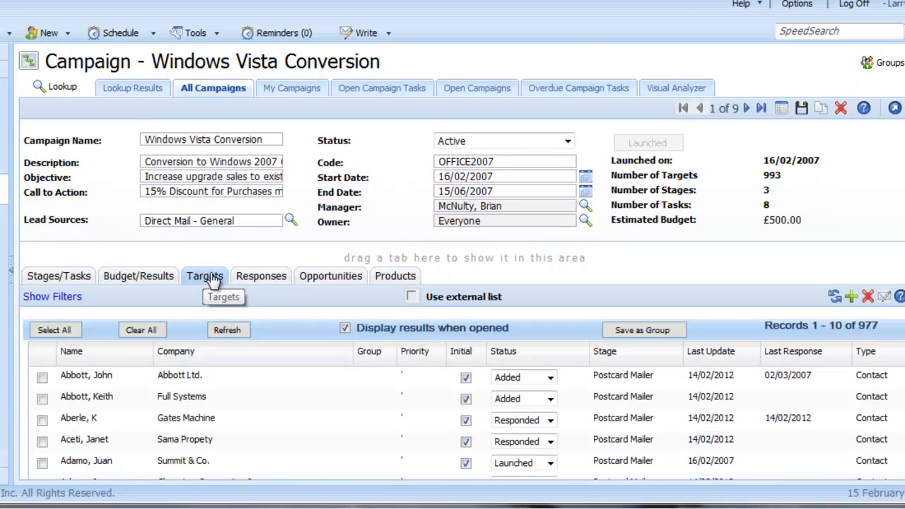
scroll(463, 289, down, 4)
scroll(678, 273, up, 4)
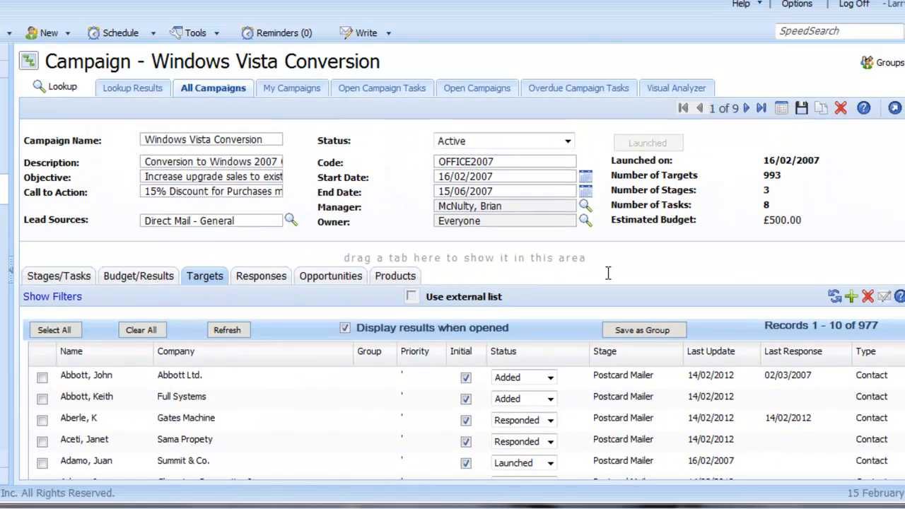
Review the campaign's recorded responses, linked opportunities and associated products.
click(261, 277)
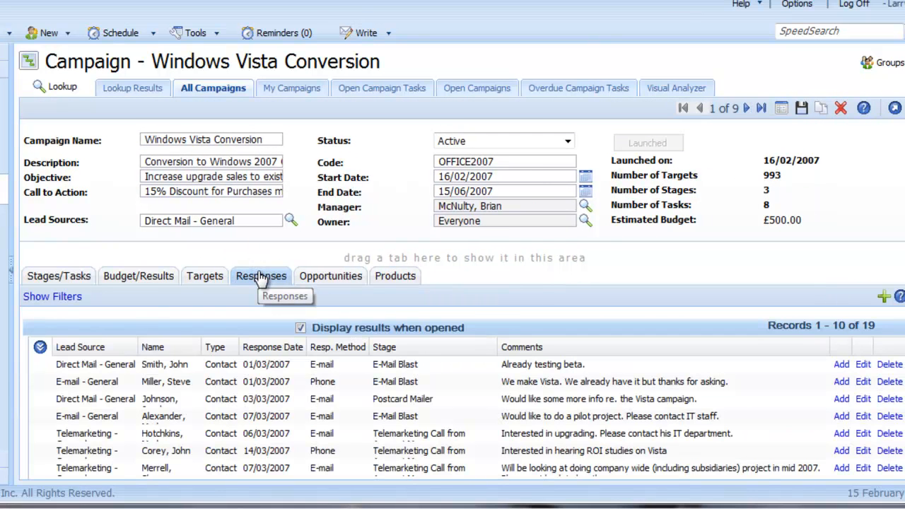
scroll(463, 287, down, 3)
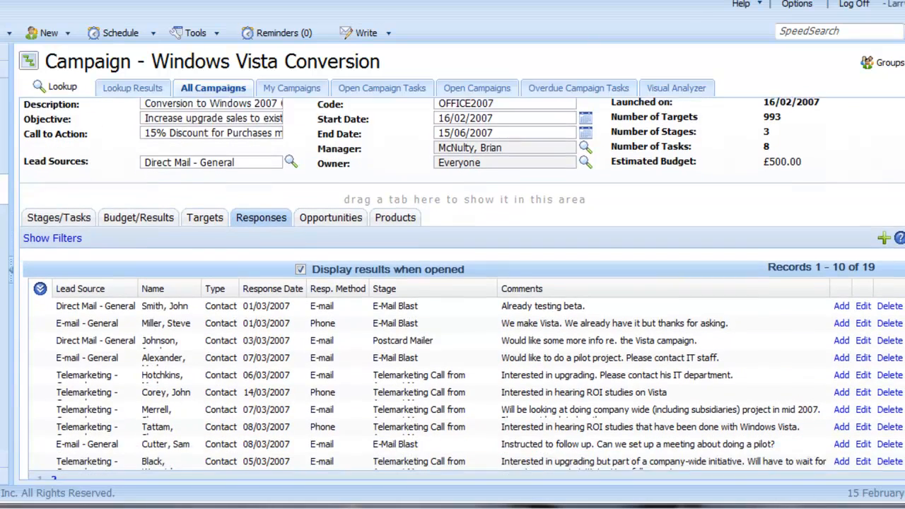
scroll(462, 287, up, 3)
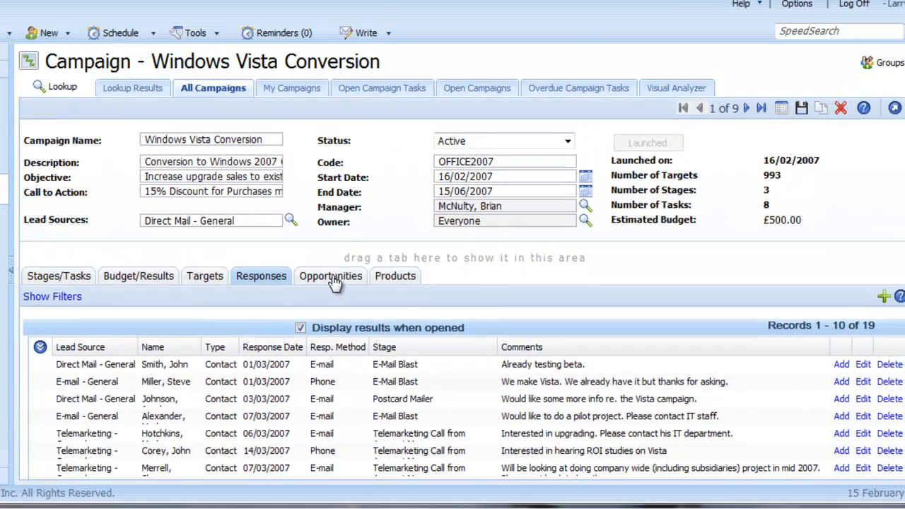
click(333, 279)
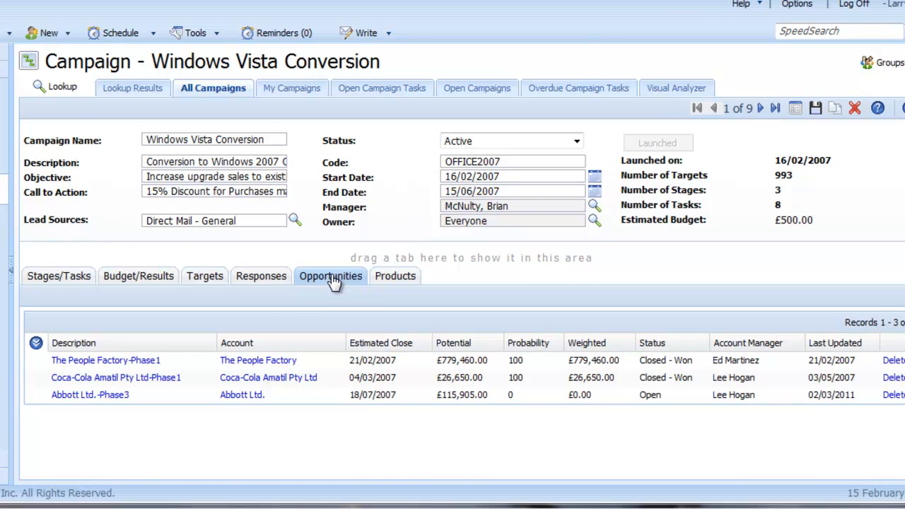
click(400, 279)
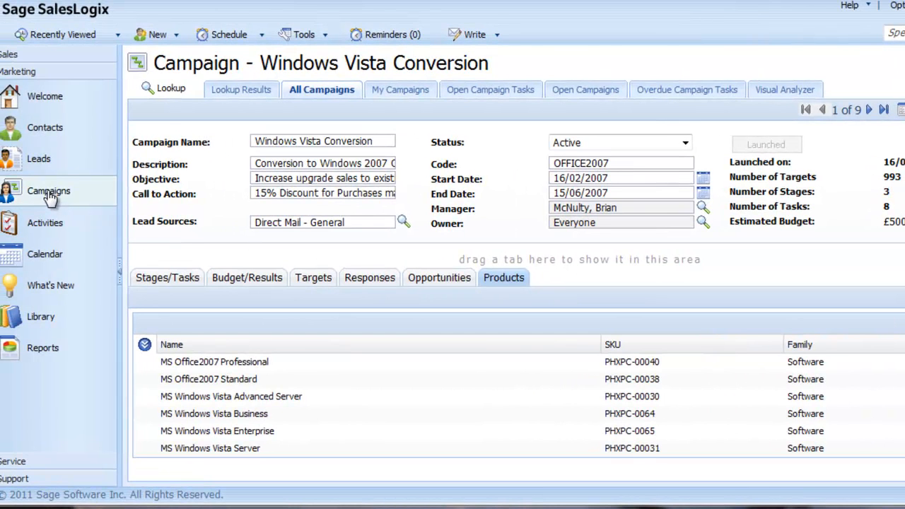
Start a new campaign "Dell Email Blast": description "Promote sales of Dell products", objective "Increase dell revenues by 10%", call to action "Buy now and get a discount".
right_click(48, 191)
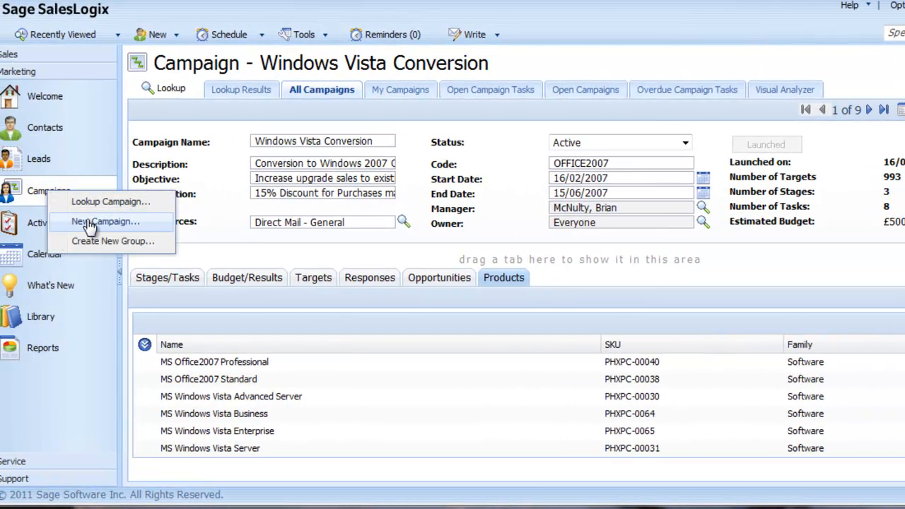
click(90, 222)
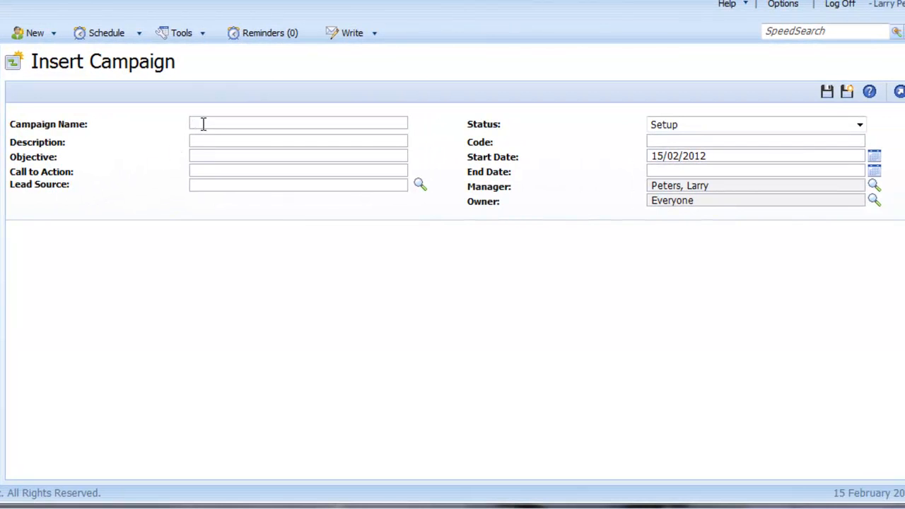
text(Dell Email)
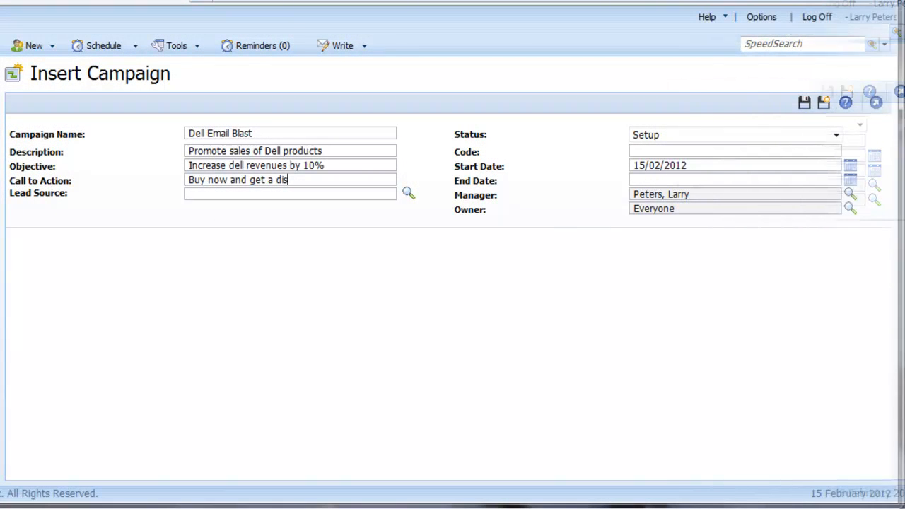
text(count)
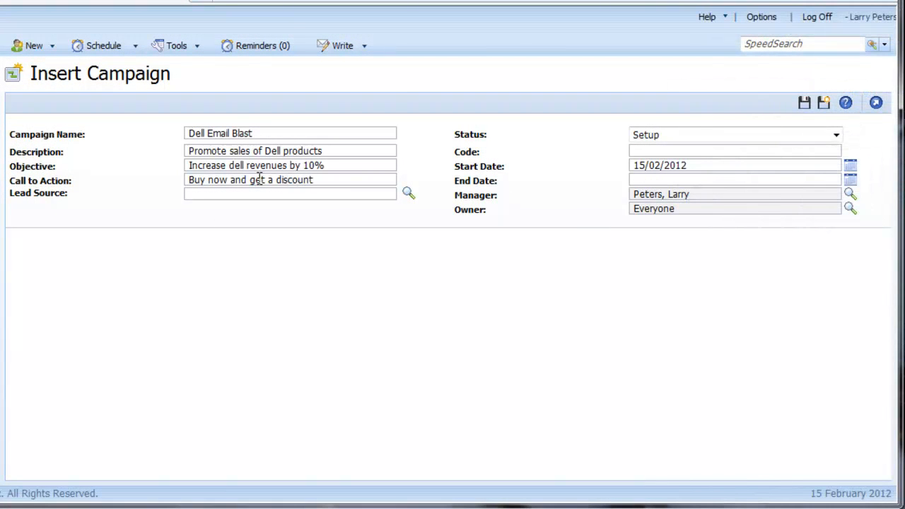
Set the new campaign's code to EMAIL01 and its end date to 31/3/2012, and save the campaign.
click(656, 149)
text(EMAIL01)
click(852, 184)
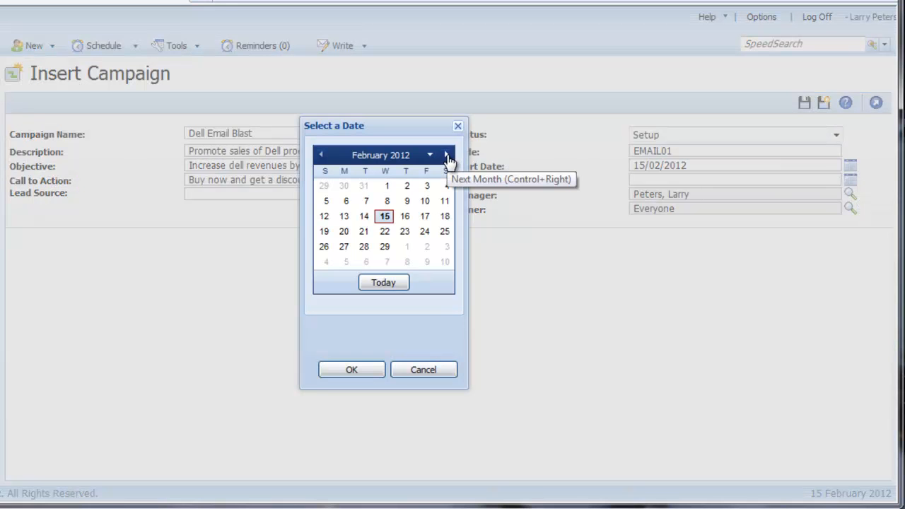
click(447, 155)
click(443, 248)
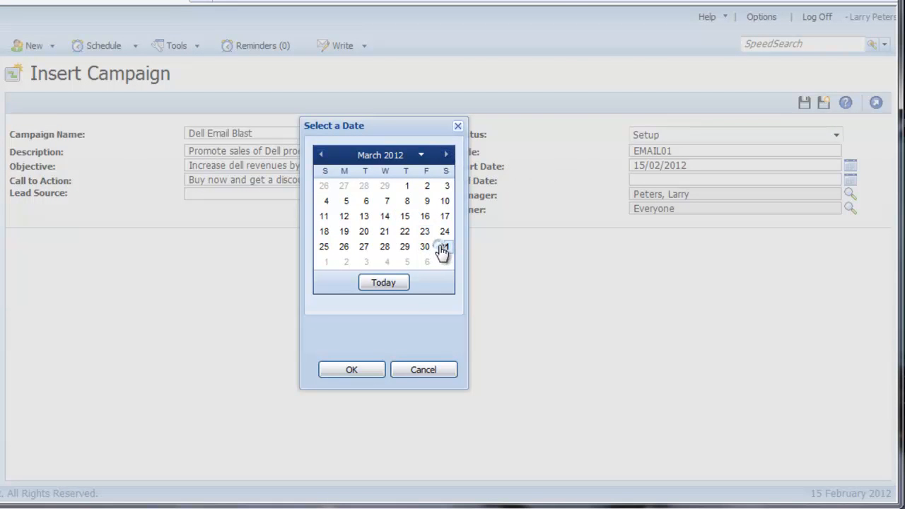
click(358, 372)
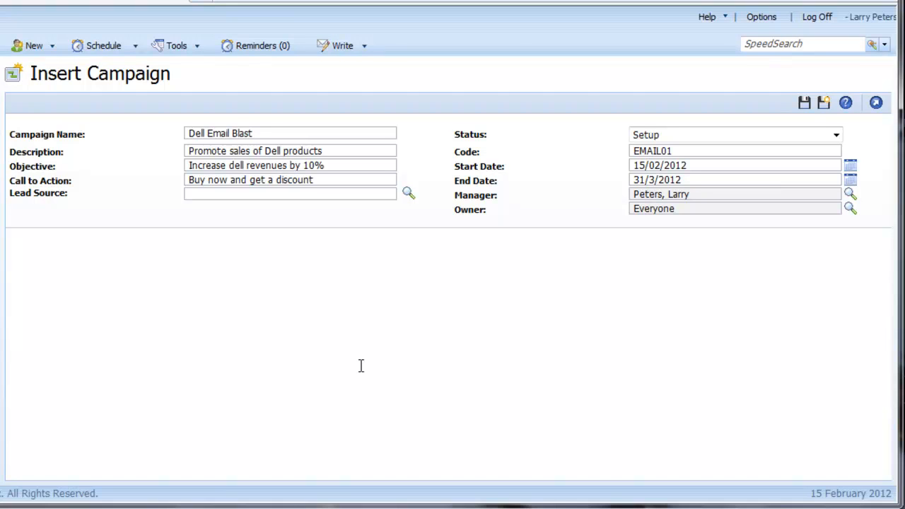
click(806, 106)
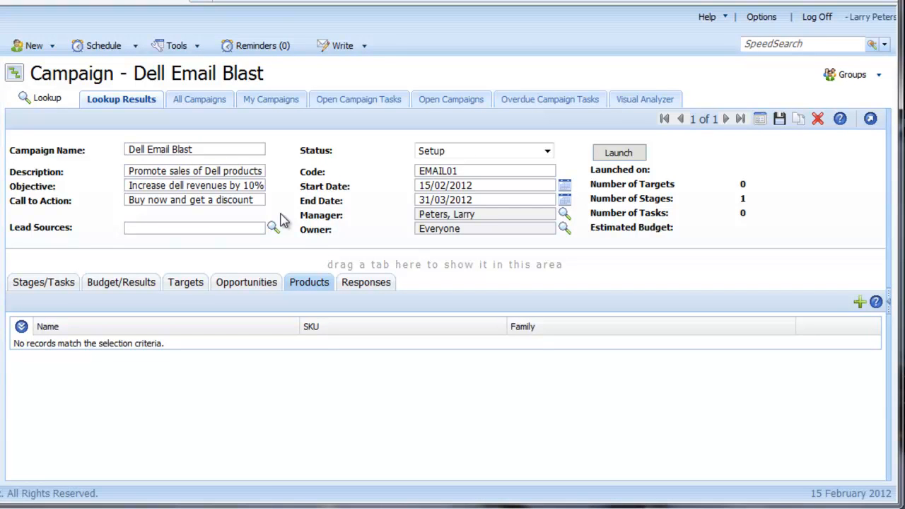
Open Stage 1 of the Dell Email Blast campaign for editing and change its description to "Campaign Actions".
click(48, 285)
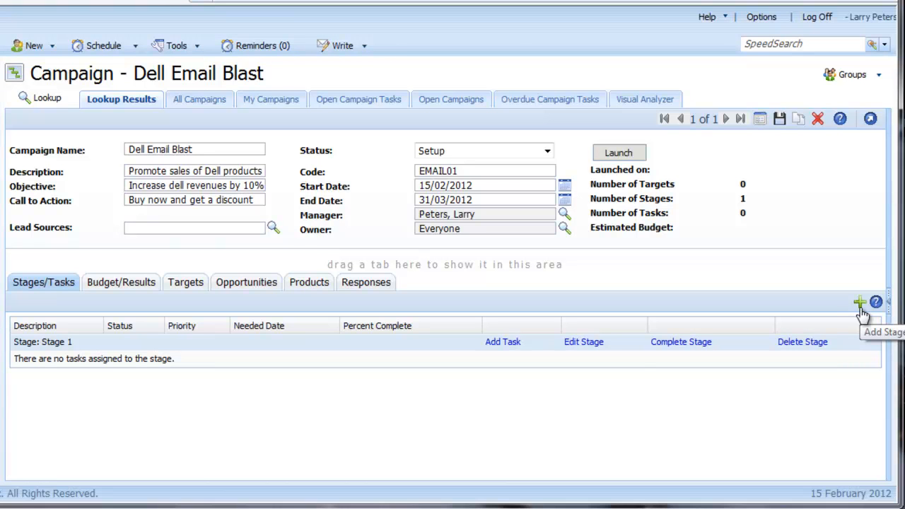
click(578, 345)
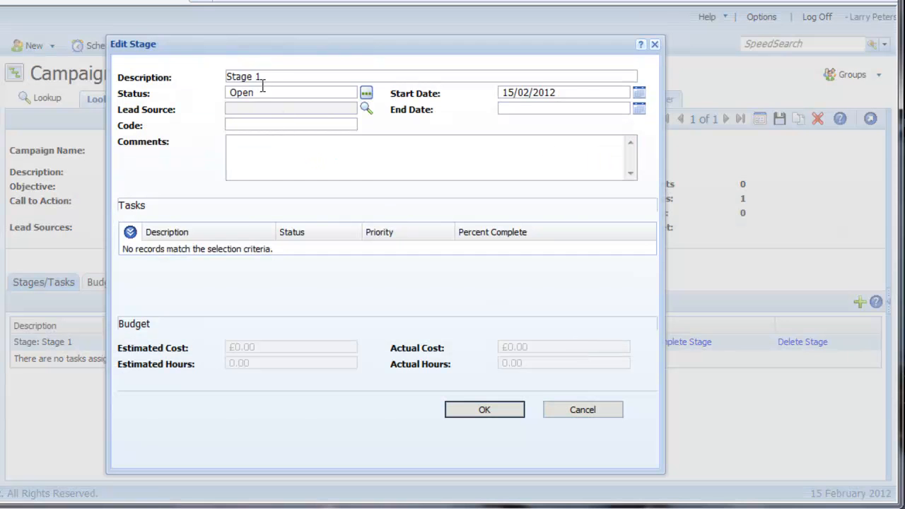
triple_click(263, 76)
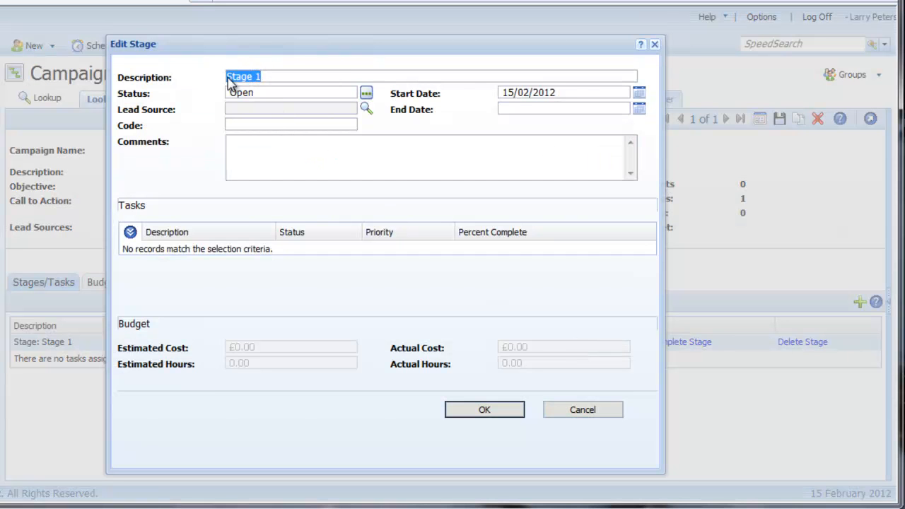
text(Cam)
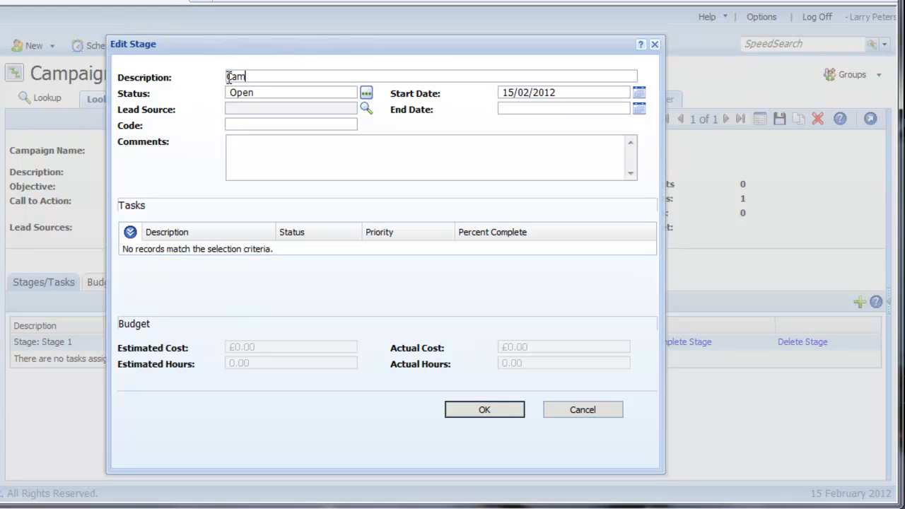
text(paign Act)
text(ions)
Set the stage's end date to 31/3/2012 and save the stage.
click(639, 108)
click(446, 155)
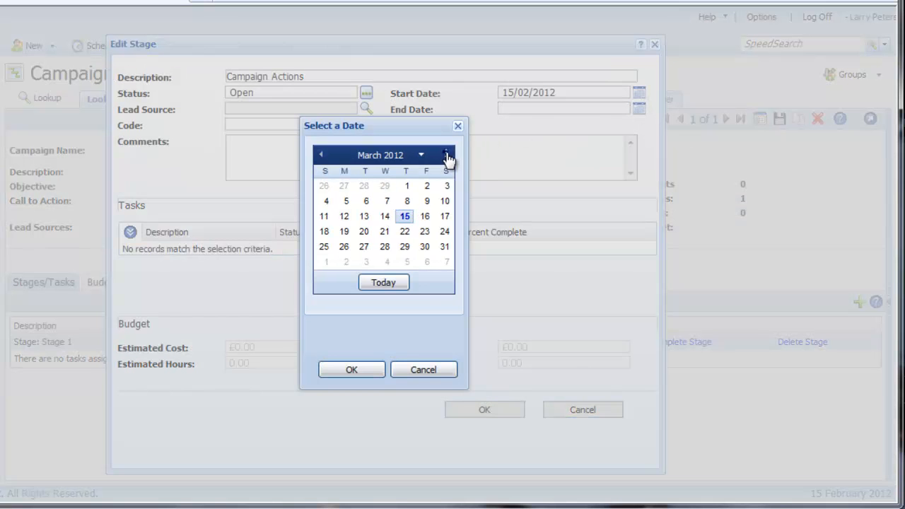
click(445, 247)
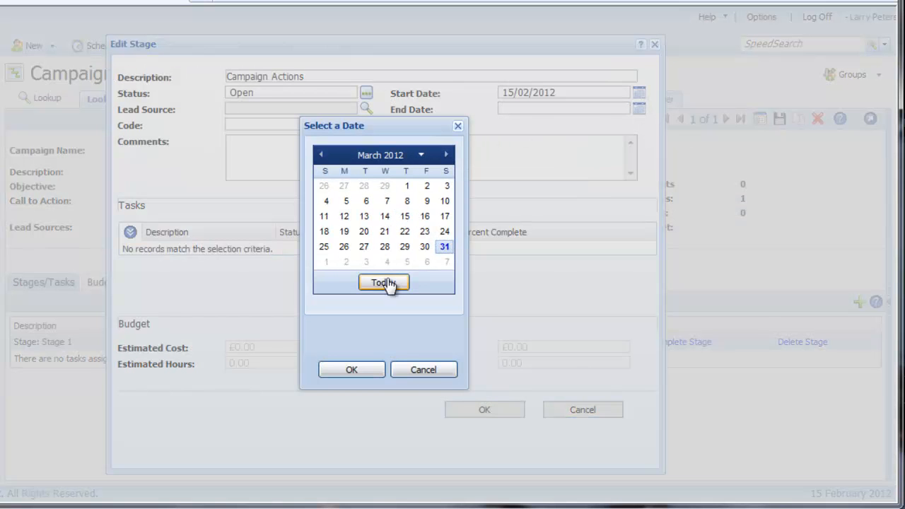
click(364, 370)
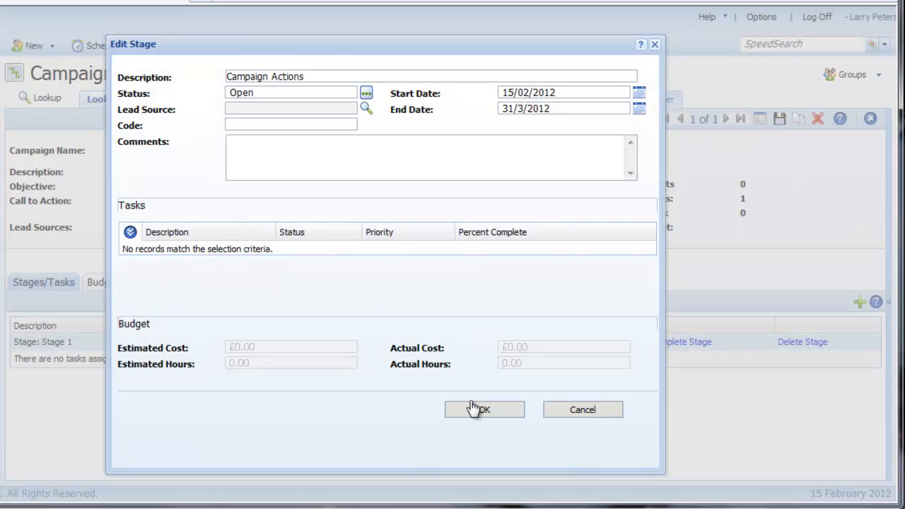
click(487, 417)
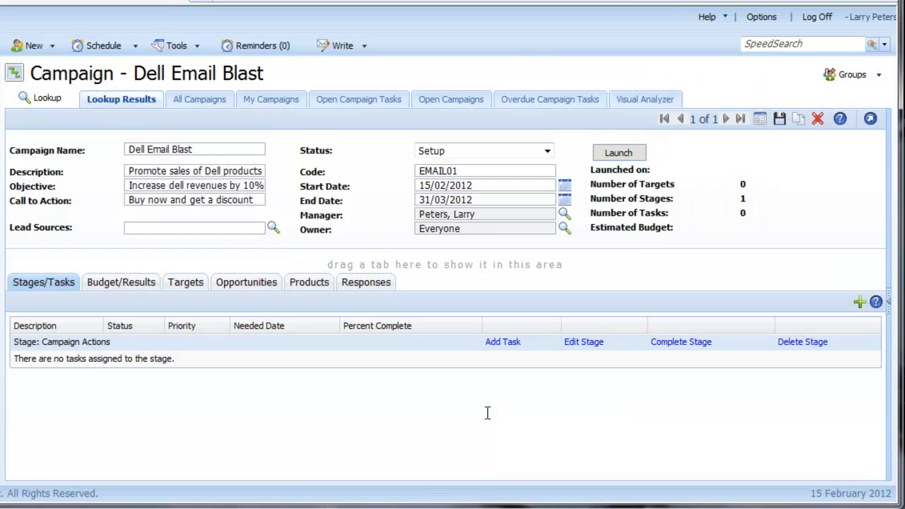
Add a task "Prepare Email Blast Template" to the stage, needed 20/2/2012, with comment "Use salesLogix templates with outside design help" and estimated cost 500.
click(502, 343)
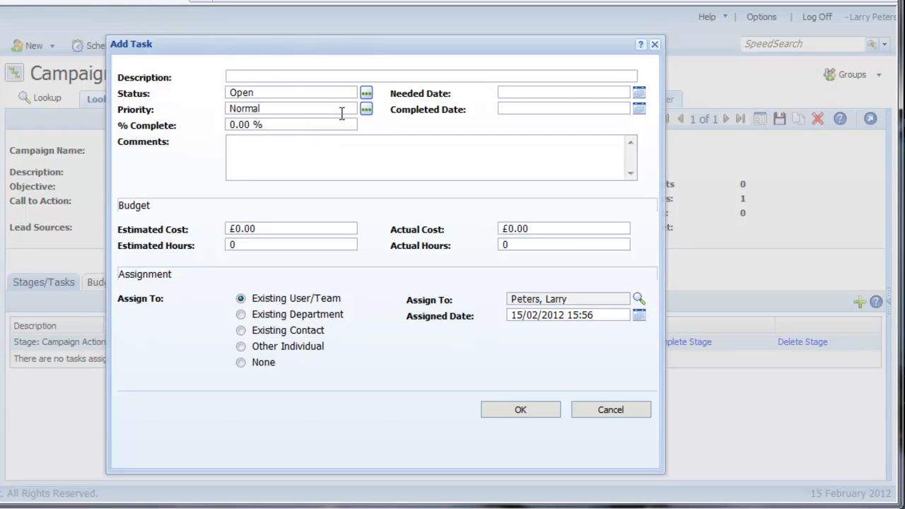
text(Prepare Email Blast Template)
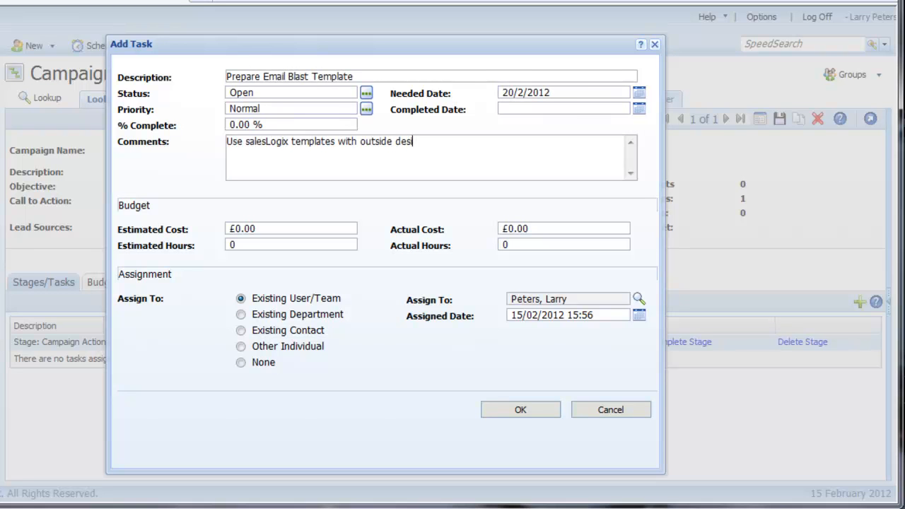
text(help)
click(280, 227)
drag(280, 227, 233, 228)
text(500)
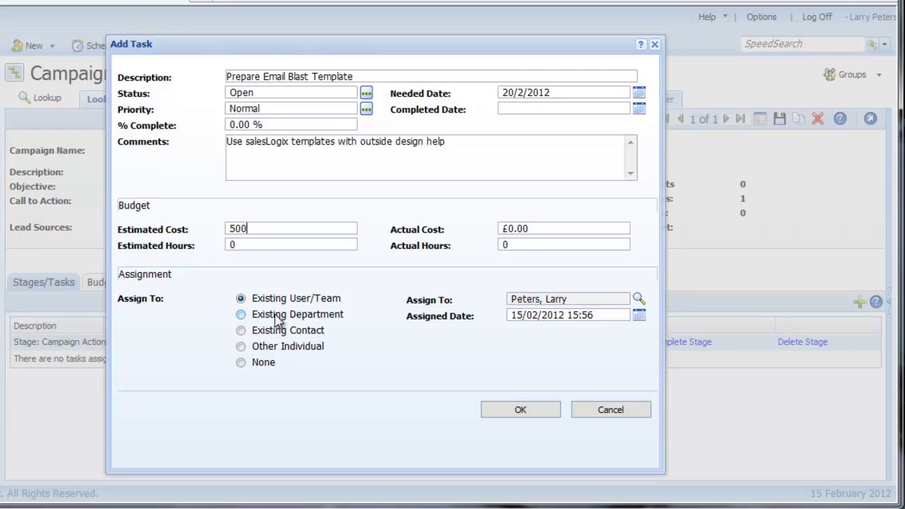
click(520, 413)
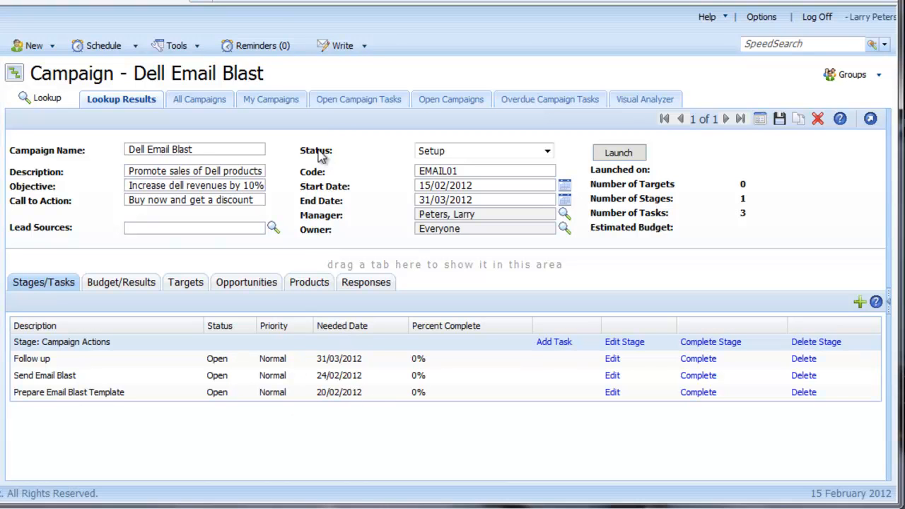
List all open campaign tasks and open the Dell Email Blast campaign from its "Prepare Email Blast Template" entry.
click(343, 101)
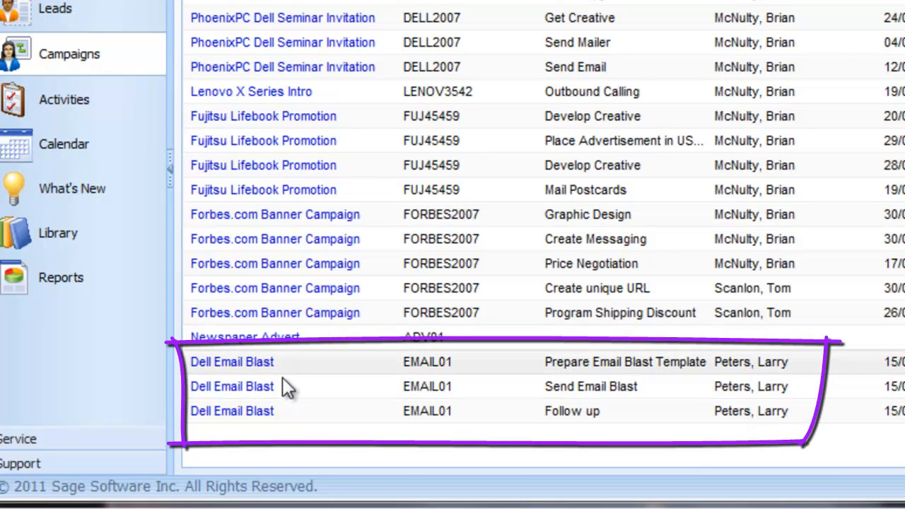
click(239, 364)
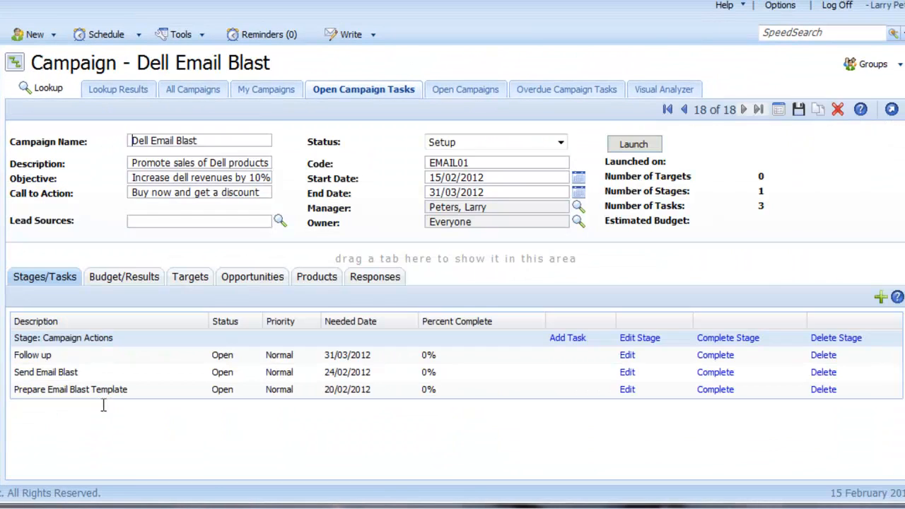
Set the campaign's budgeted expenses to 200 and save the campaign.
click(117, 281)
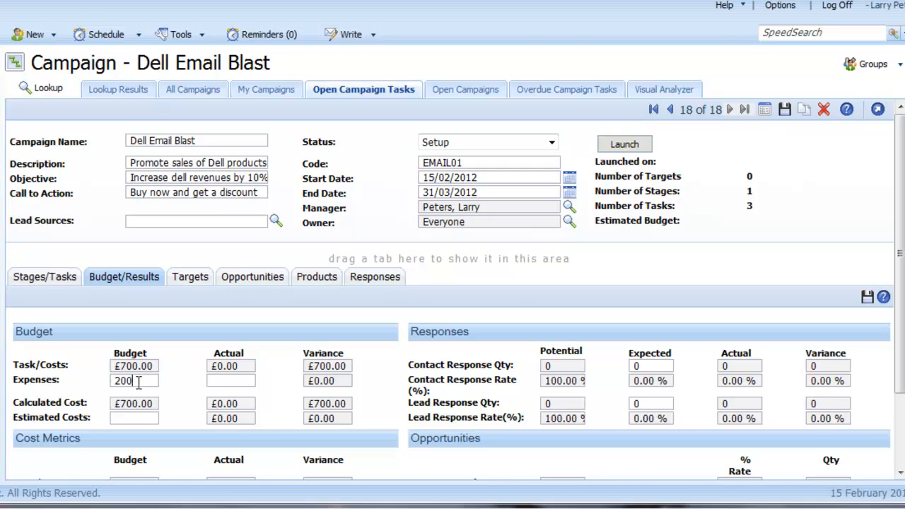
click(785, 110)
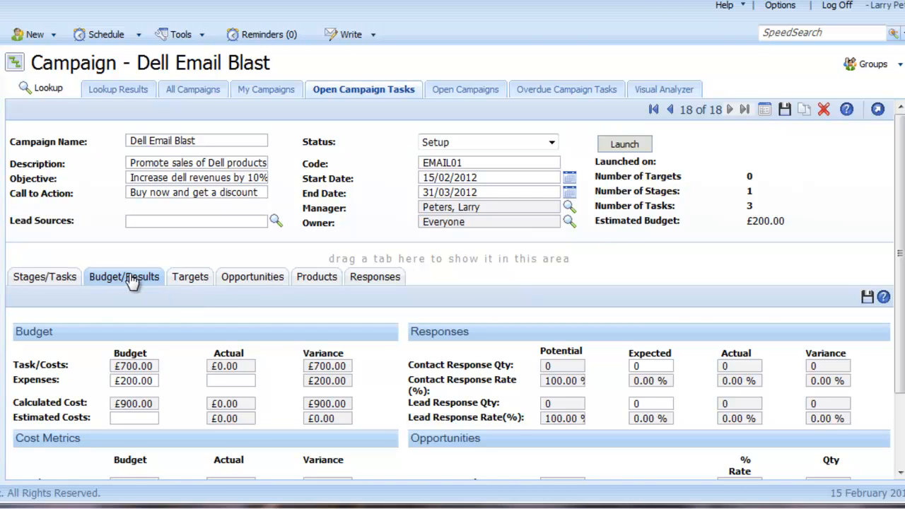
Try using an external list for the campaign's targets, and switch that option back off.
click(191, 278)
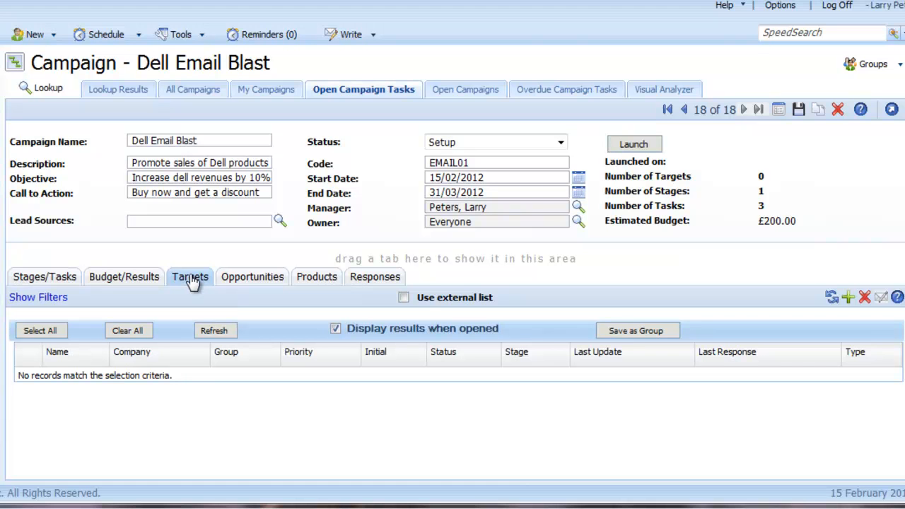
click(404, 298)
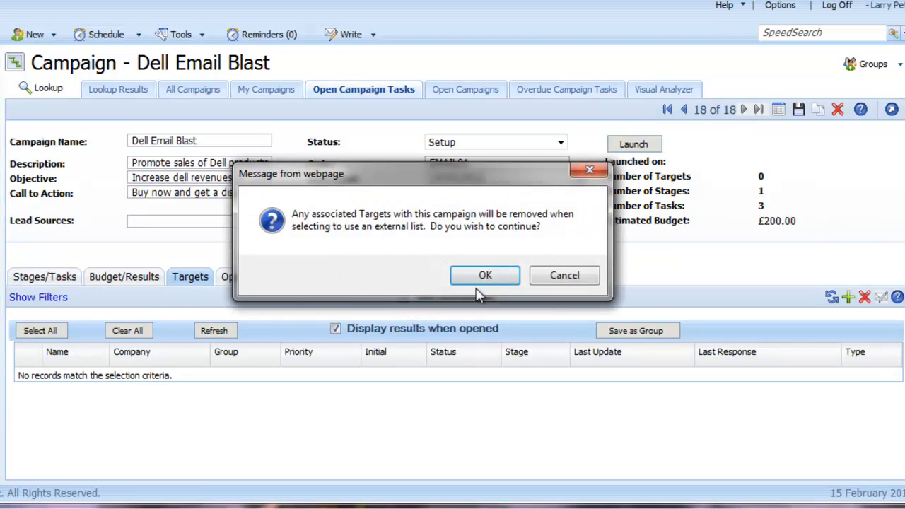
click(484, 277)
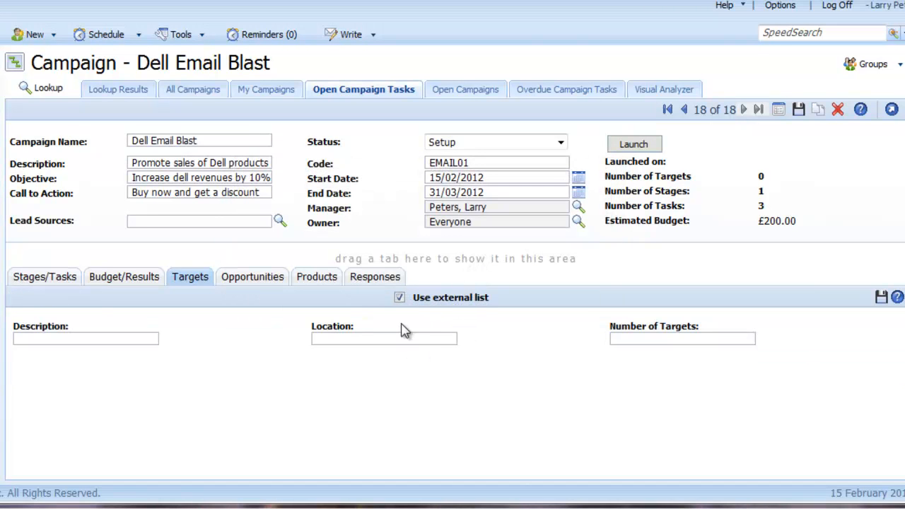
click(400, 300)
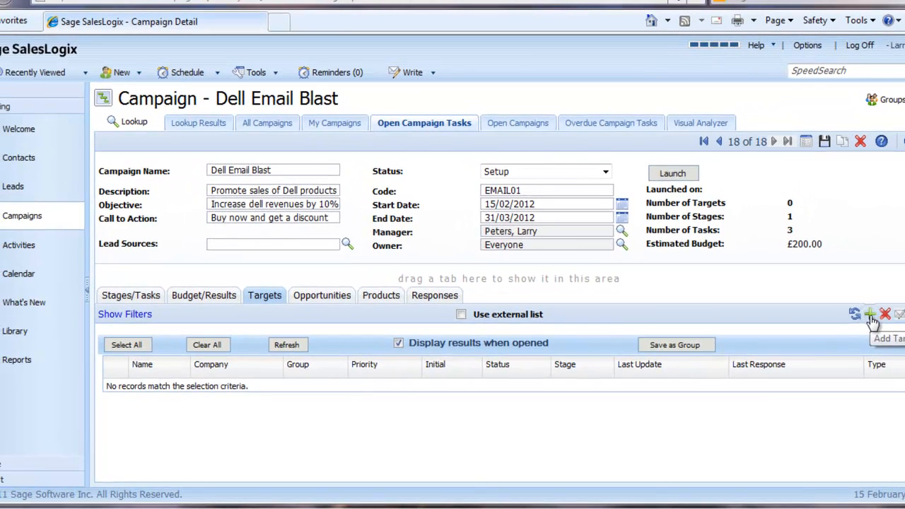
Add all contacts from the Customers contact group to the campaign as targets.
click(849, 298)
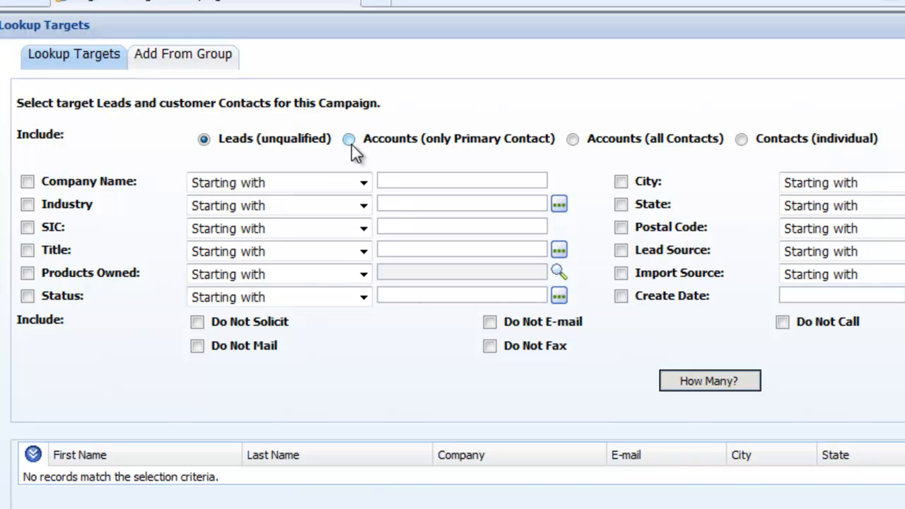
click(200, 62)
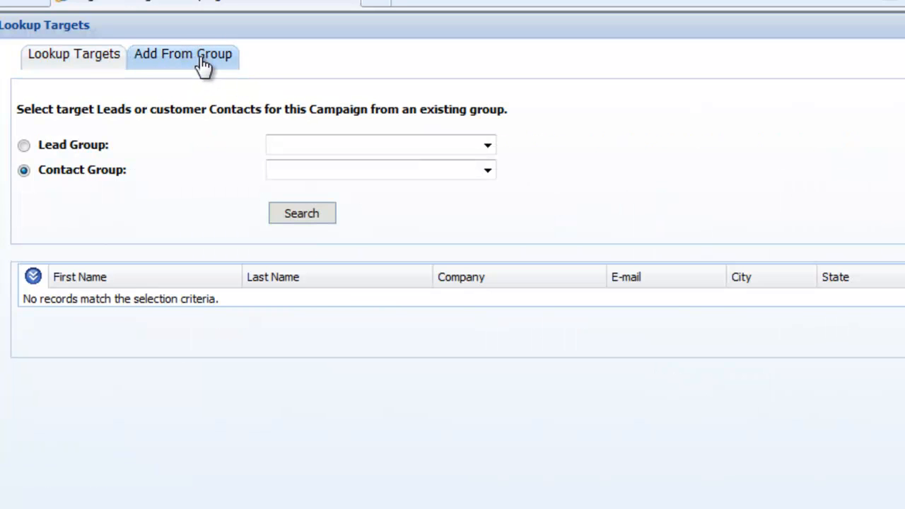
click(485, 177)
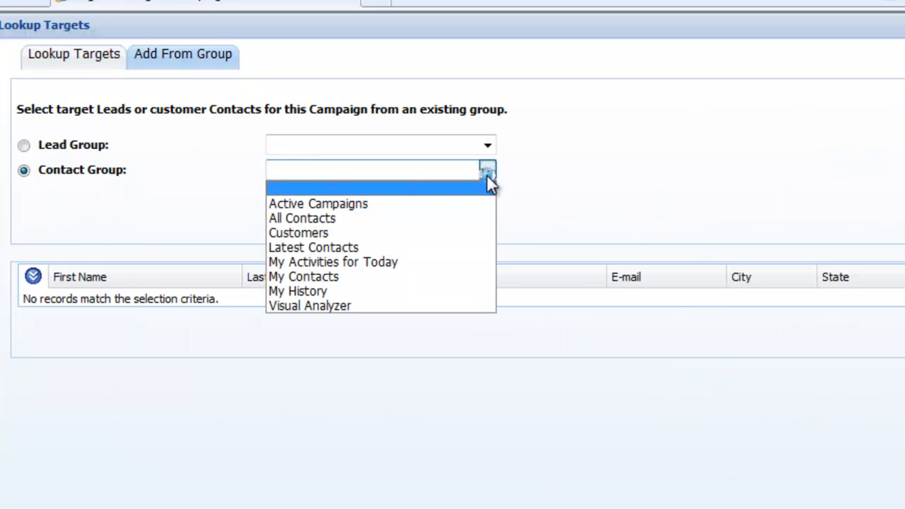
click(312, 234)
click(304, 215)
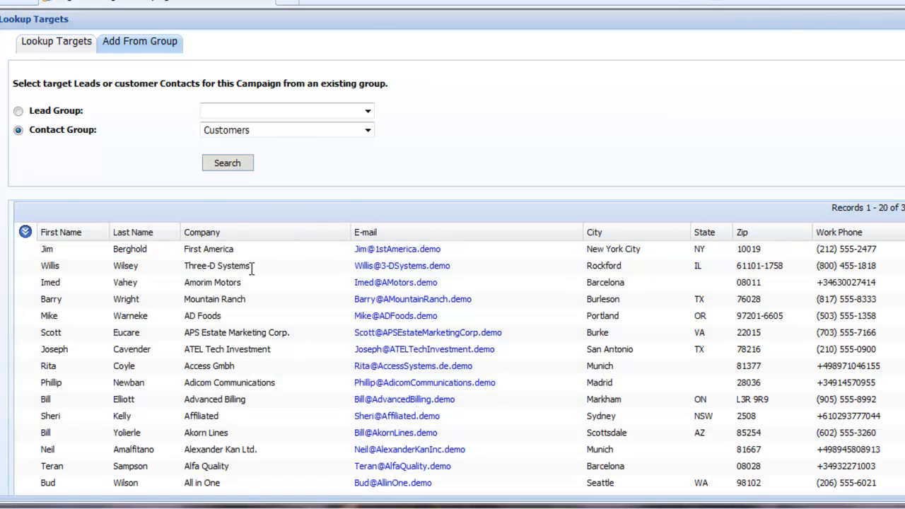
scroll(252, 269, down, 3)
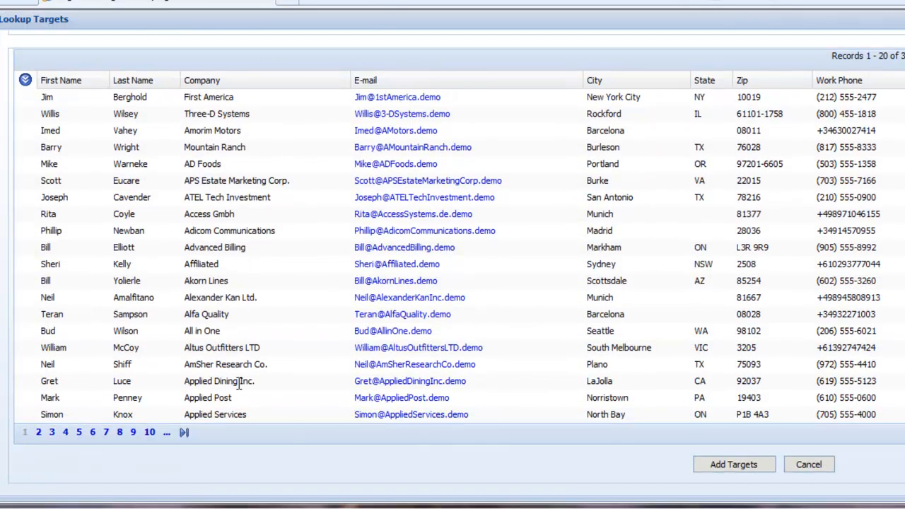
click(735, 465)
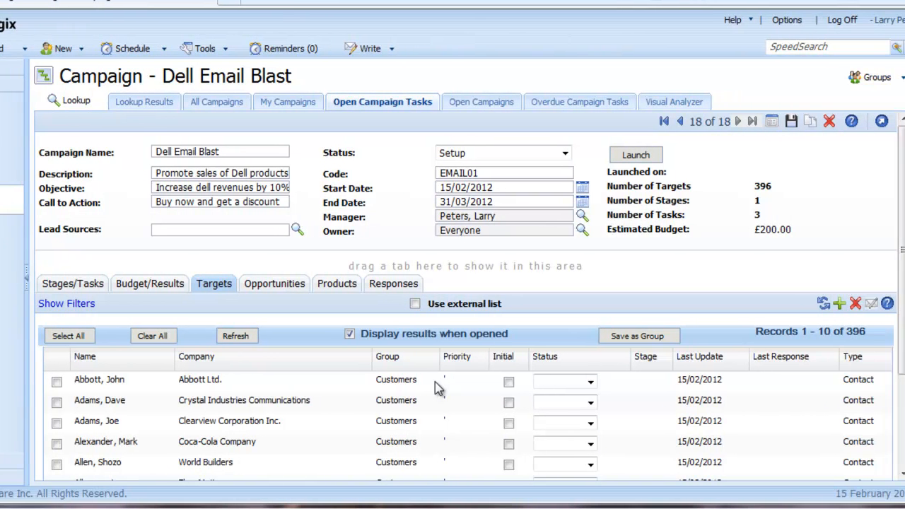
click(819, 305)
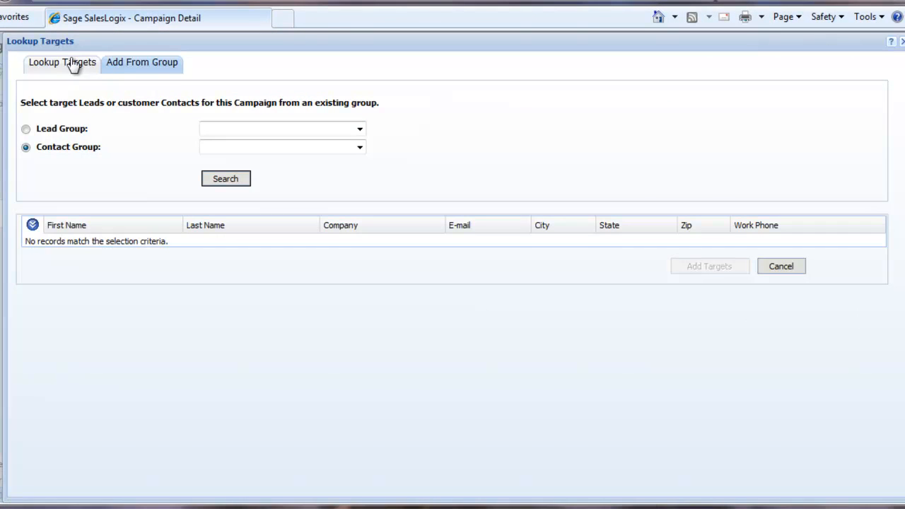
click(86, 66)
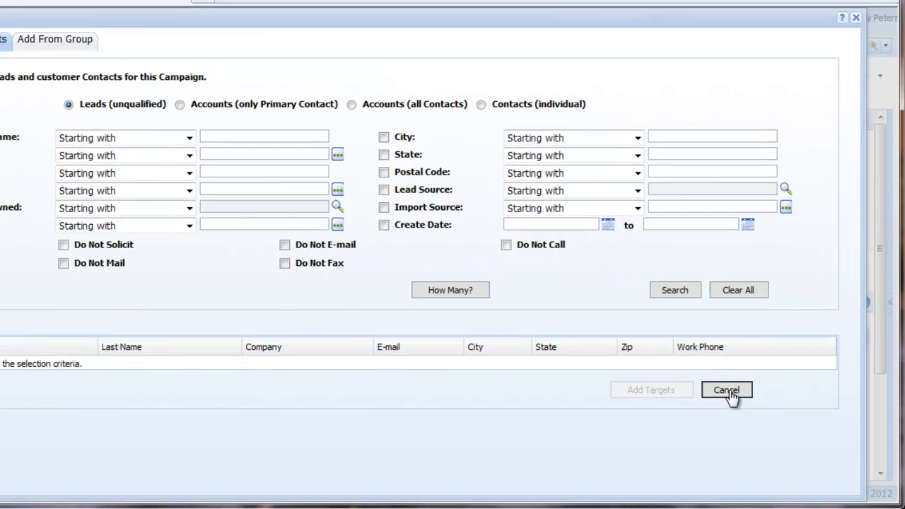
click(781, 397)
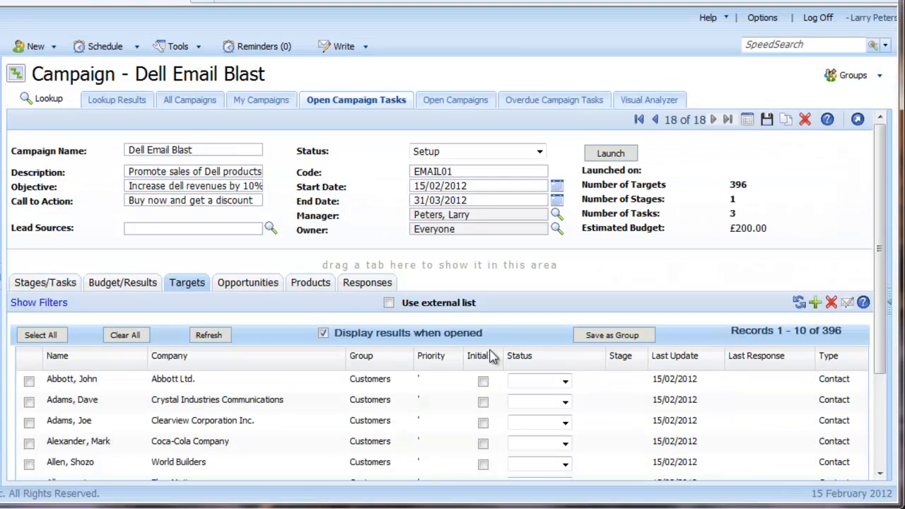
Set the expected contact response quantity to 50 in the campaign's budget and results, and save it.
drag(884, 309, 884, 418)
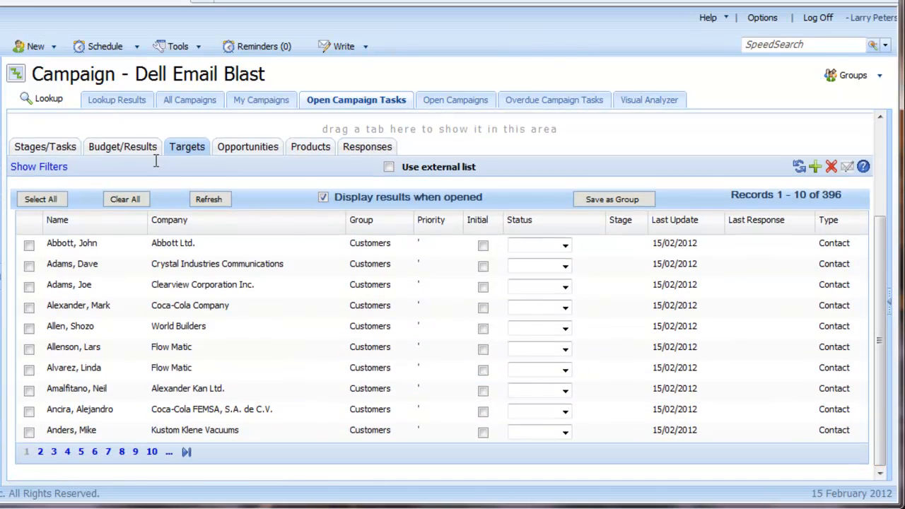
click(129, 148)
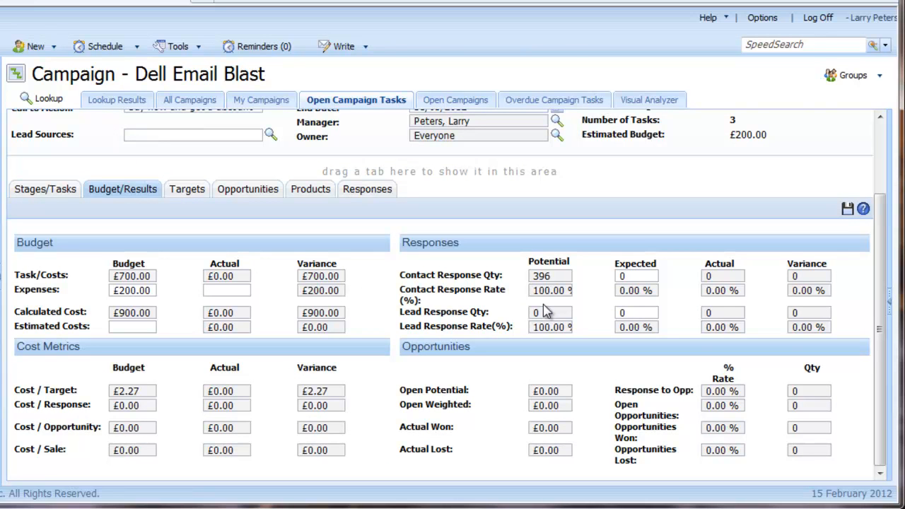
click(621, 277)
text(50)
click(849, 212)
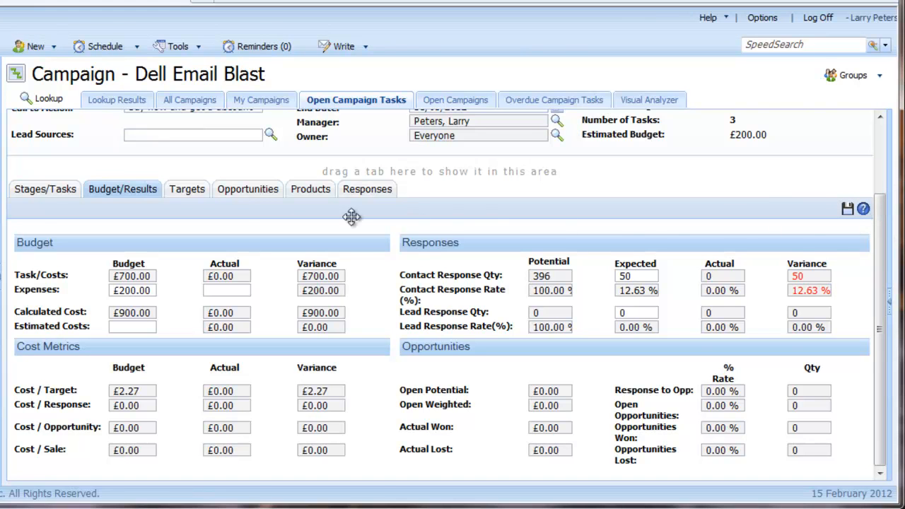
Complete the "Prepare Email Blast Template" task with "Done" added above the existing comment and an actual cost of 450.
click(60, 189)
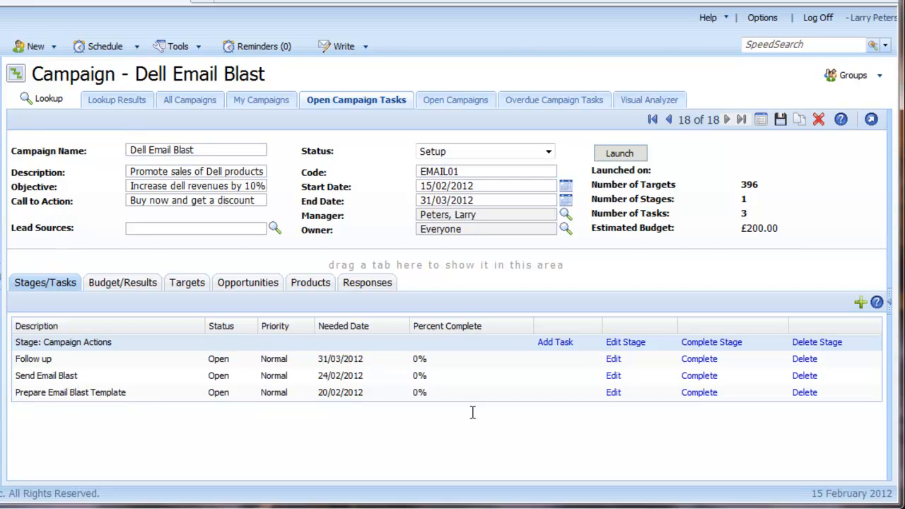
click(700, 394)
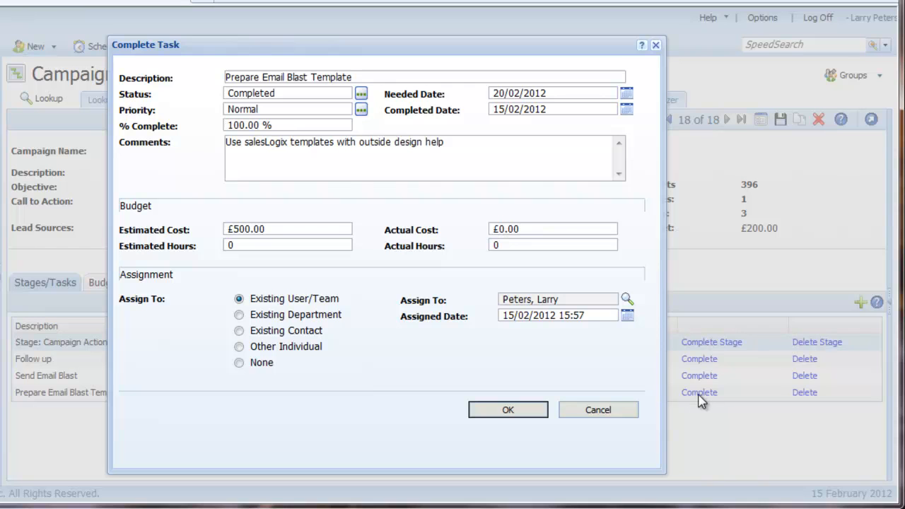
click(225, 143)
key(Return)
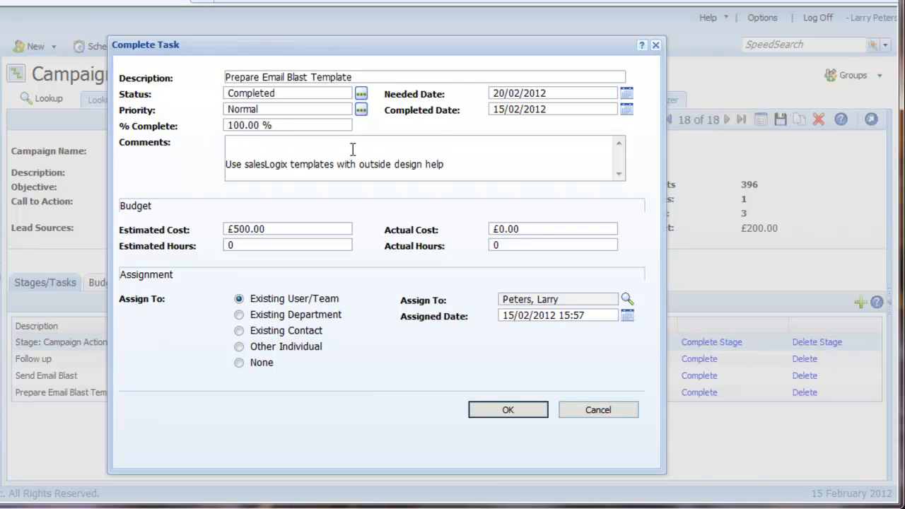
text(Done)
click(528, 228)
drag(529, 228, 493, 234)
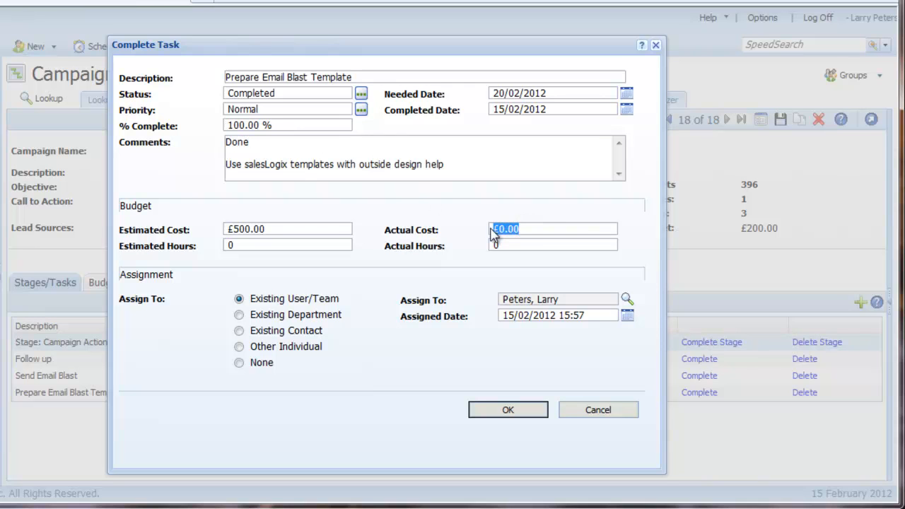
text(450)
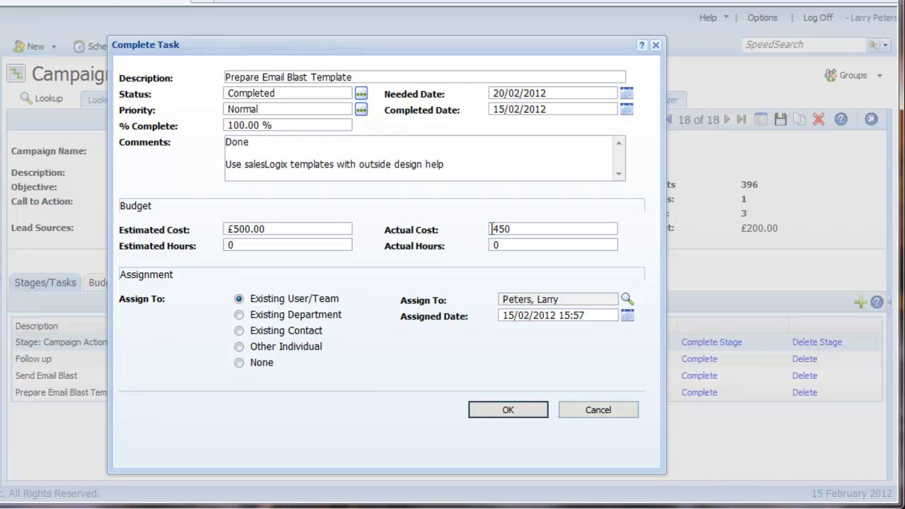
click(509, 411)
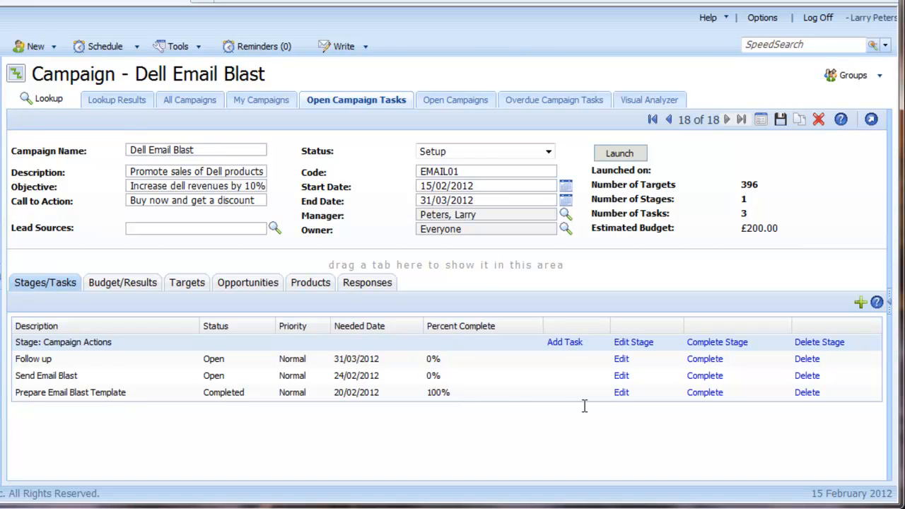
Launch the Dell Email Blast campaign after checking its budget results, and show its target list.
click(144, 284)
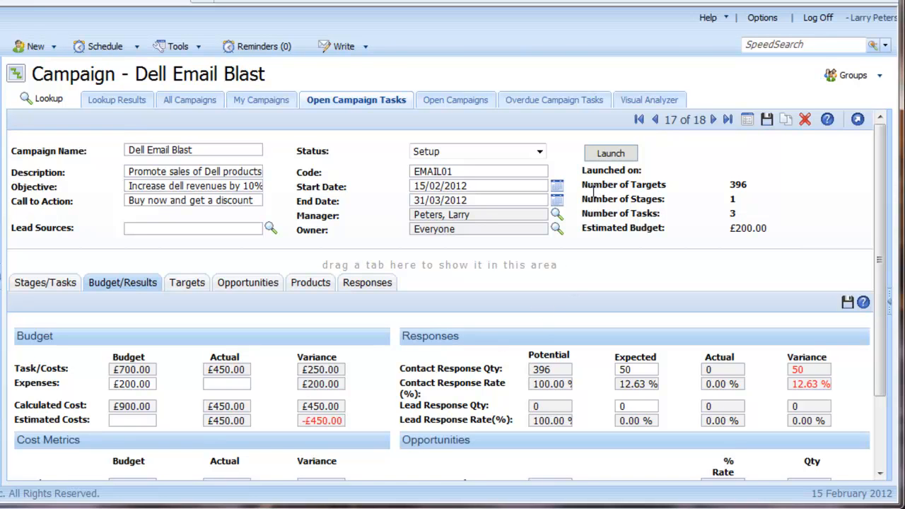
click(610, 154)
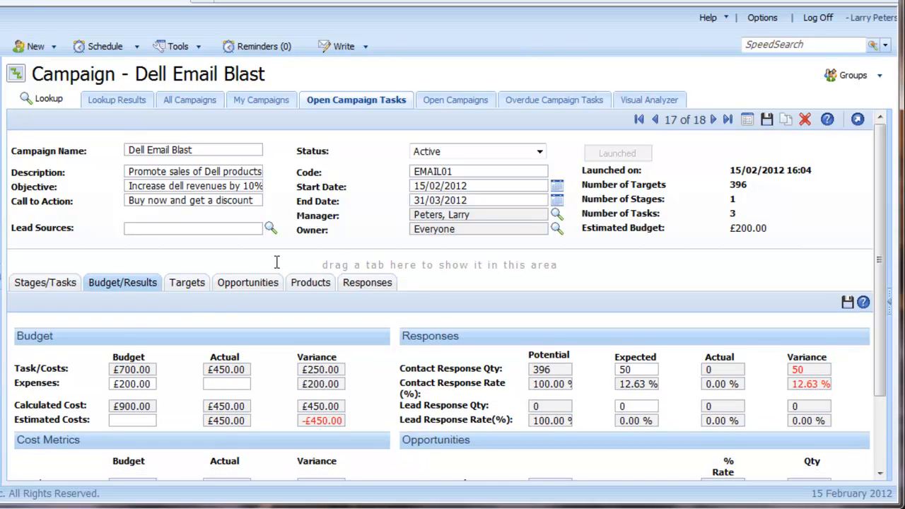
click(188, 284)
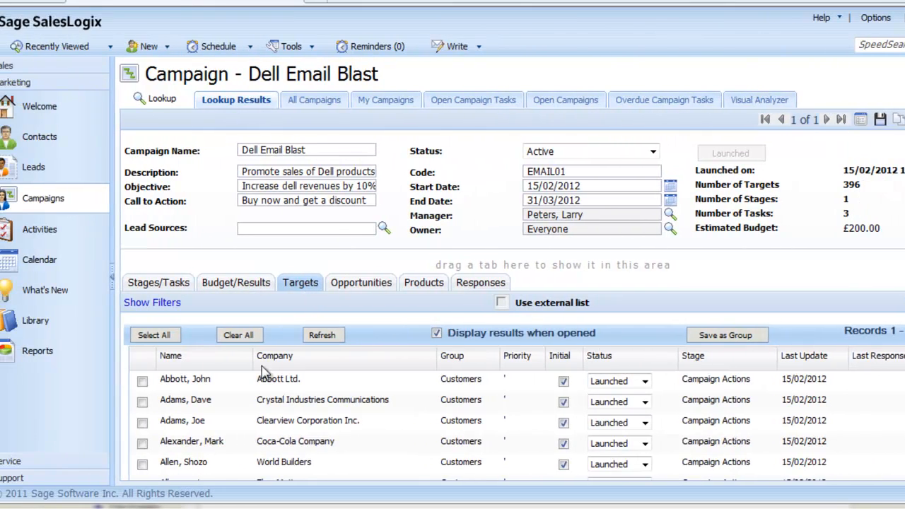
Look up the Abbott Ltd. contact by last name and examine the marketing campaigns listed on that contact's record.
right_click(42, 141)
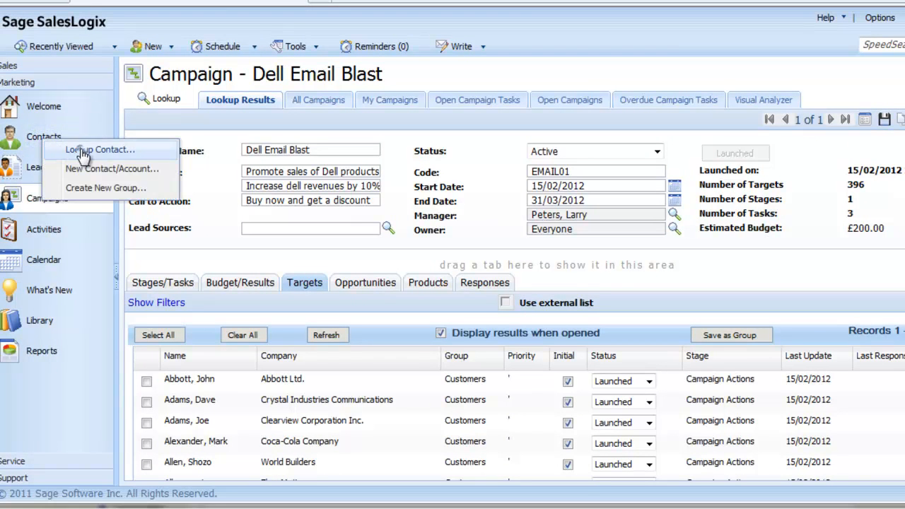
click(77, 149)
text(abbot)
click(565, 150)
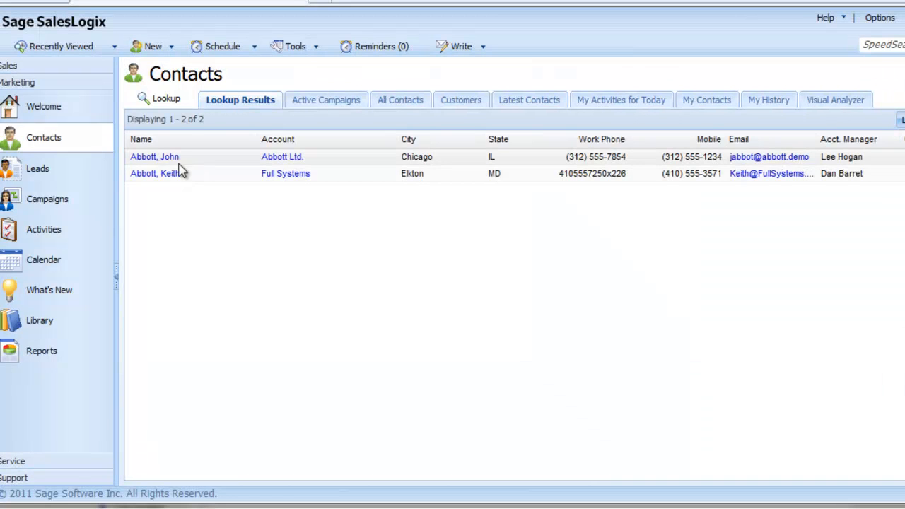
click(169, 157)
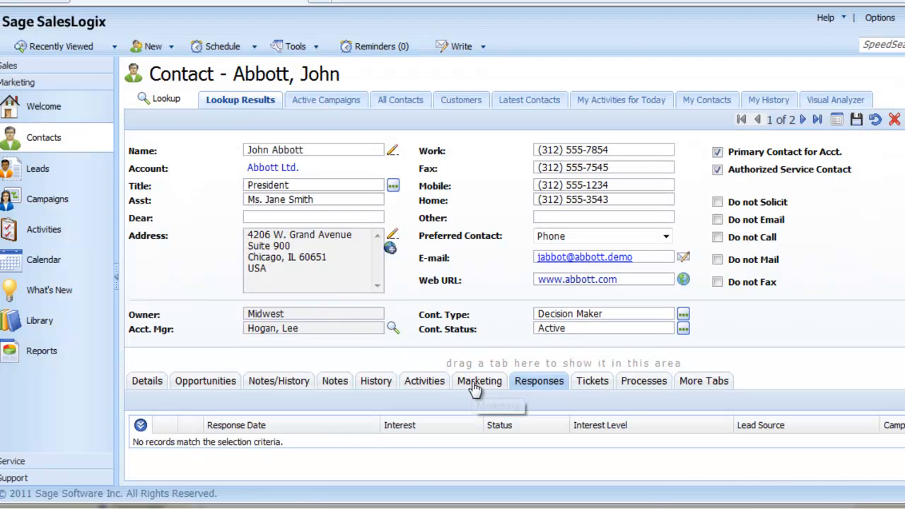
click(476, 385)
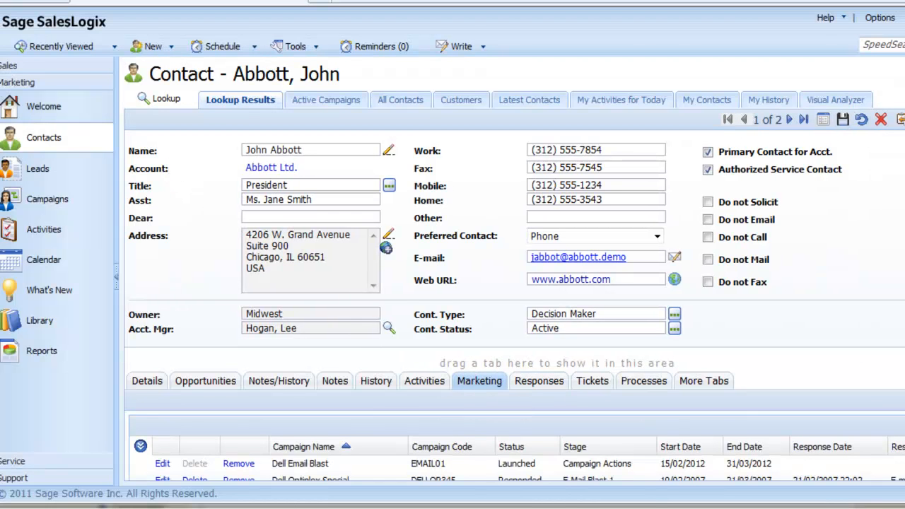
scroll(515, 295, down, 2)
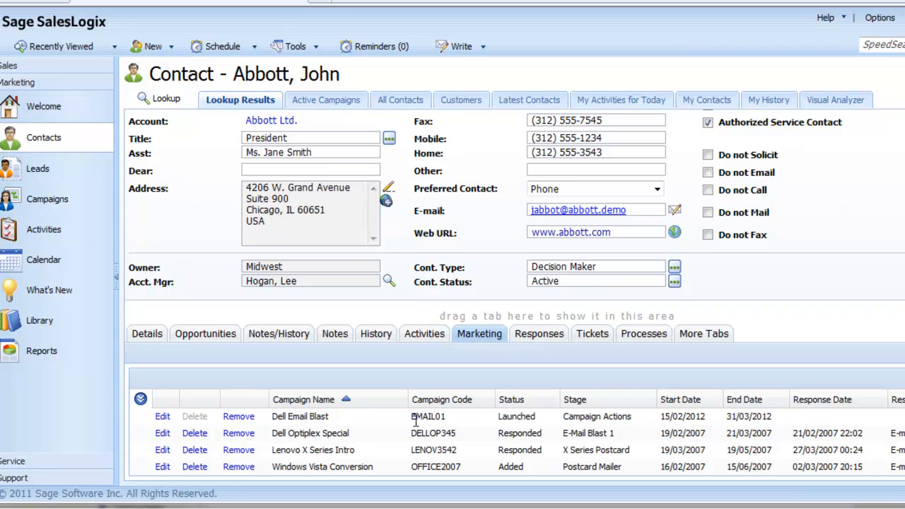
Return to the Dell Email Blast campaign's target list and display its filter options.
click(46, 201)
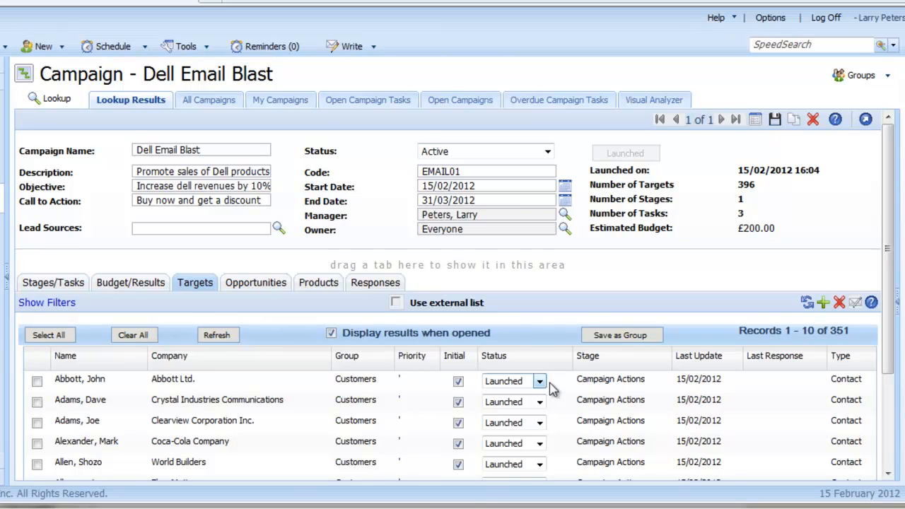
drag(892, 347, 881, 424)
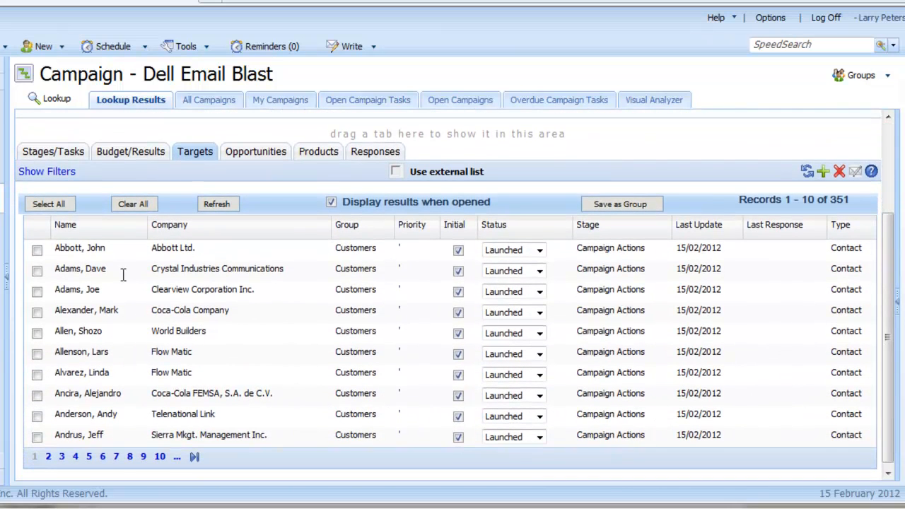
click(42, 172)
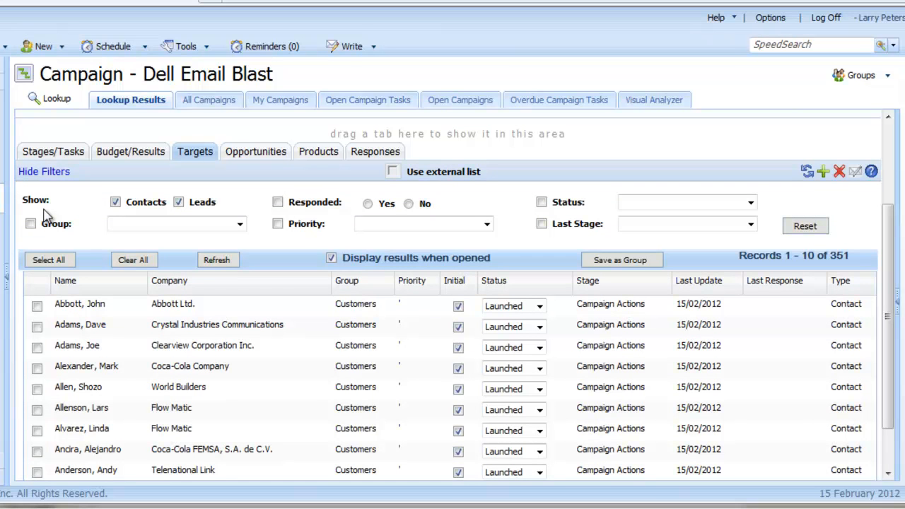
Select the Abbott Ltd., Clearview Corporation Inc., Coca-Cola Company and both Flow Matic targets, and open them for a bulk update.
click(37, 306)
click(36, 347)
click(36, 368)
click(36, 409)
click(37, 430)
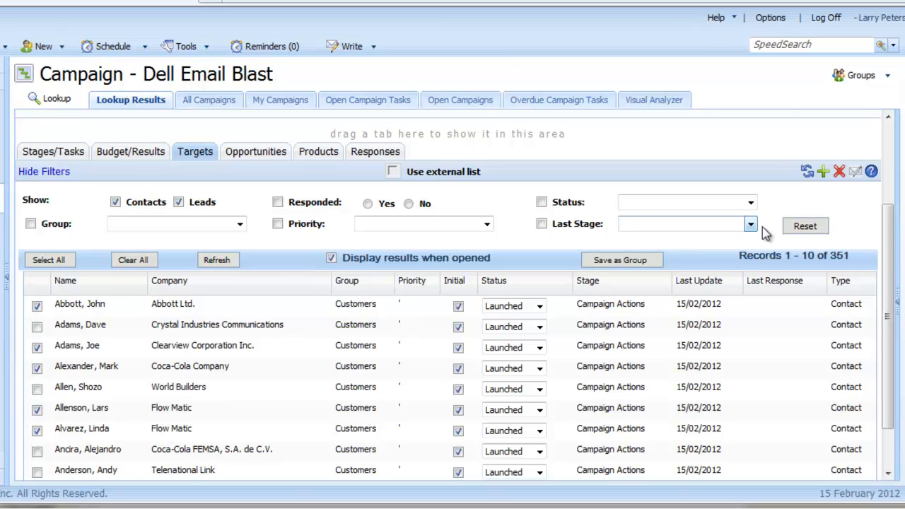
click(809, 171)
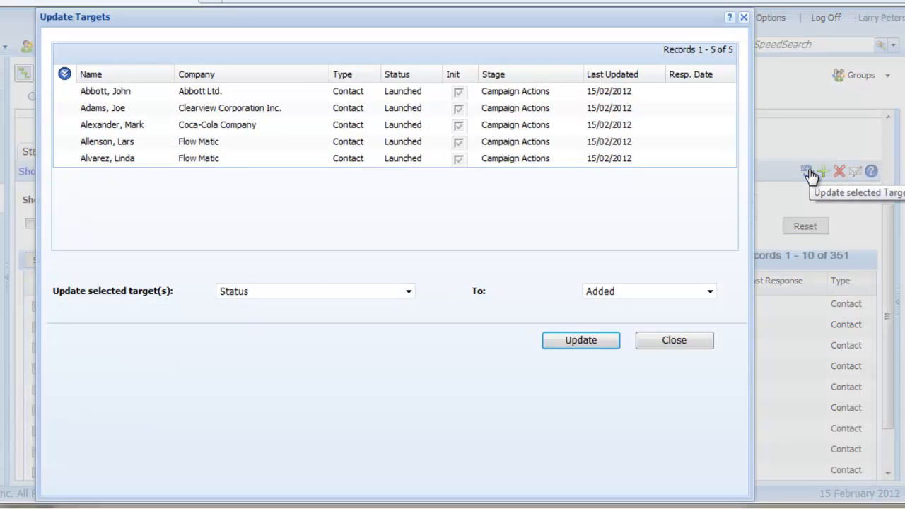
Examine which fields and status values the selected targets can be updated with, and close the update without applying it.
click(409, 293)
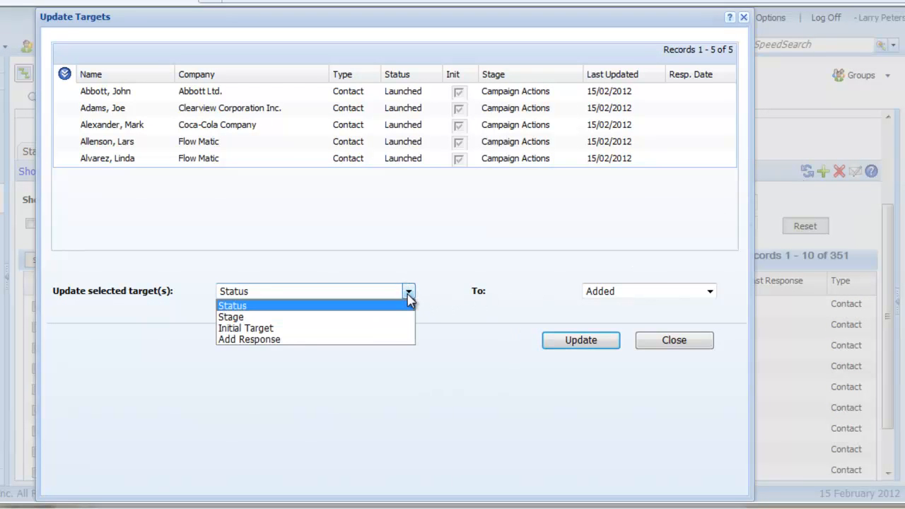
click(409, 293)
click(710, 292)
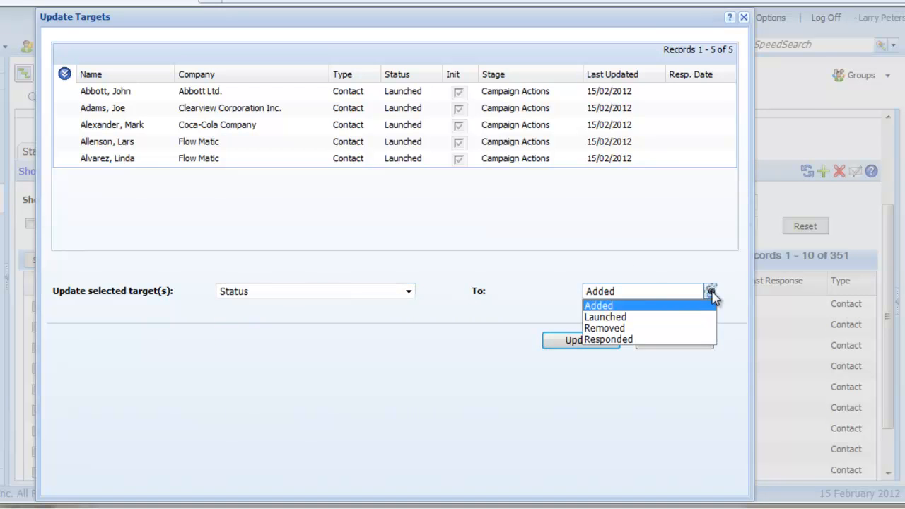
click(711, 291)
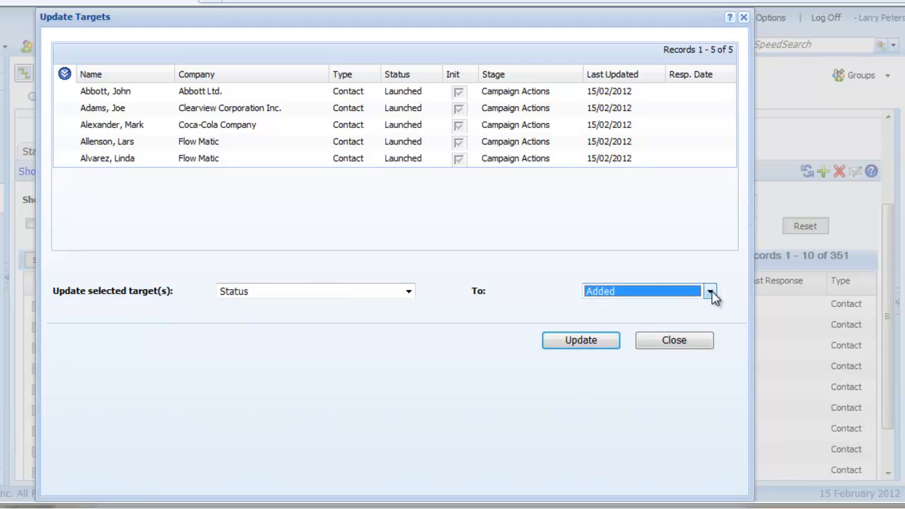
click(679, 341)
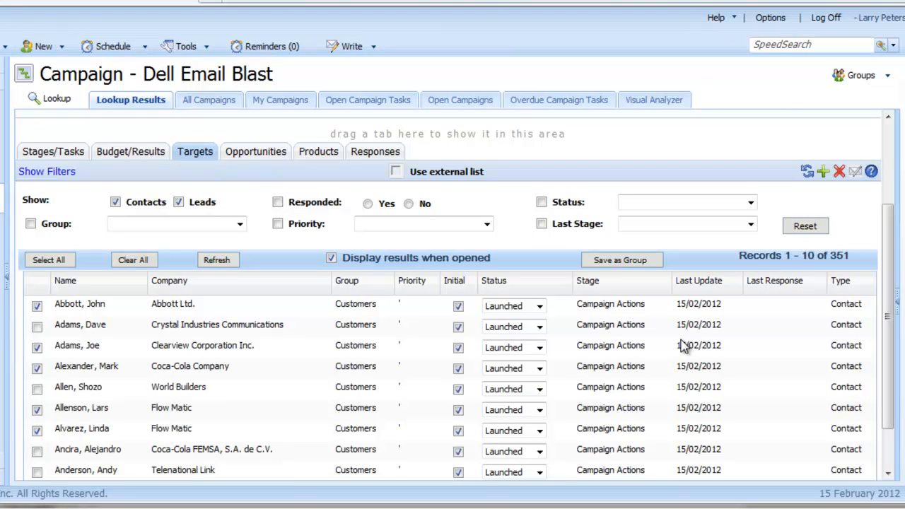
Hide the target list's filters and return to the campaign's summary details.
click(68, 172)
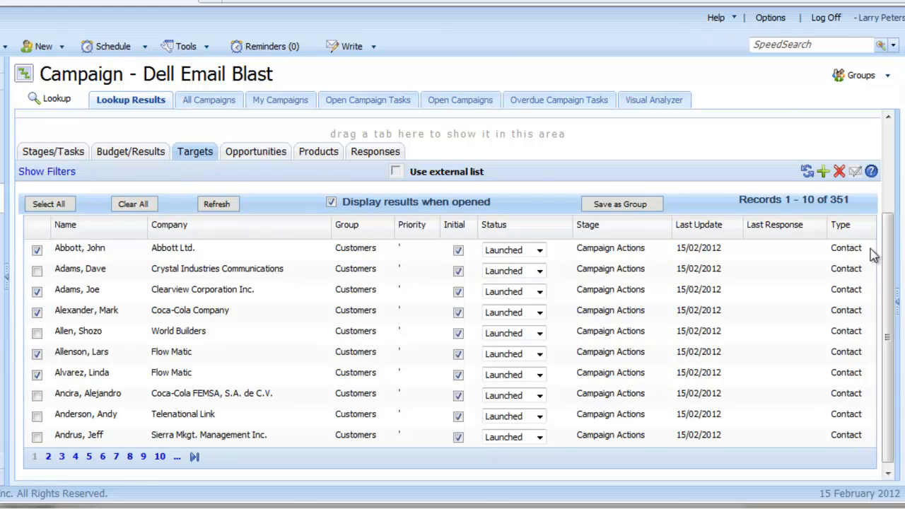
scroll(890, 260, up, 4)
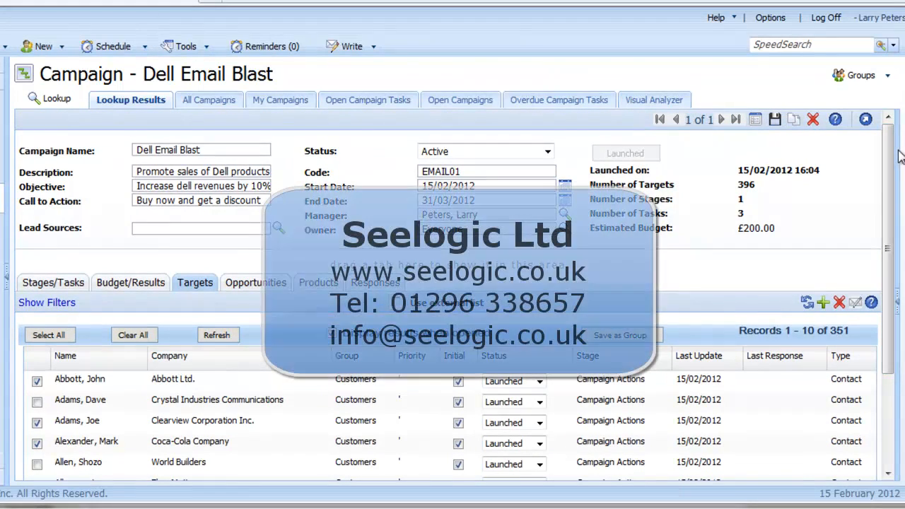